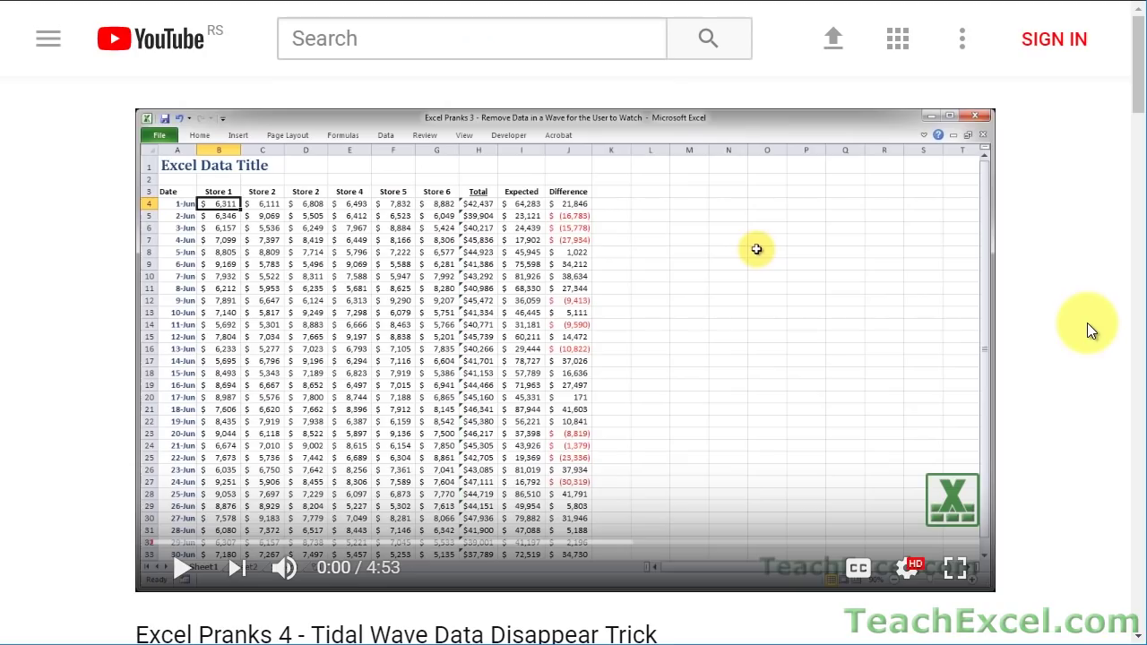
{"action": "scroll", "coordinate": [1087, 322], "scroll_direction": "down", "scroll_amount": 5}
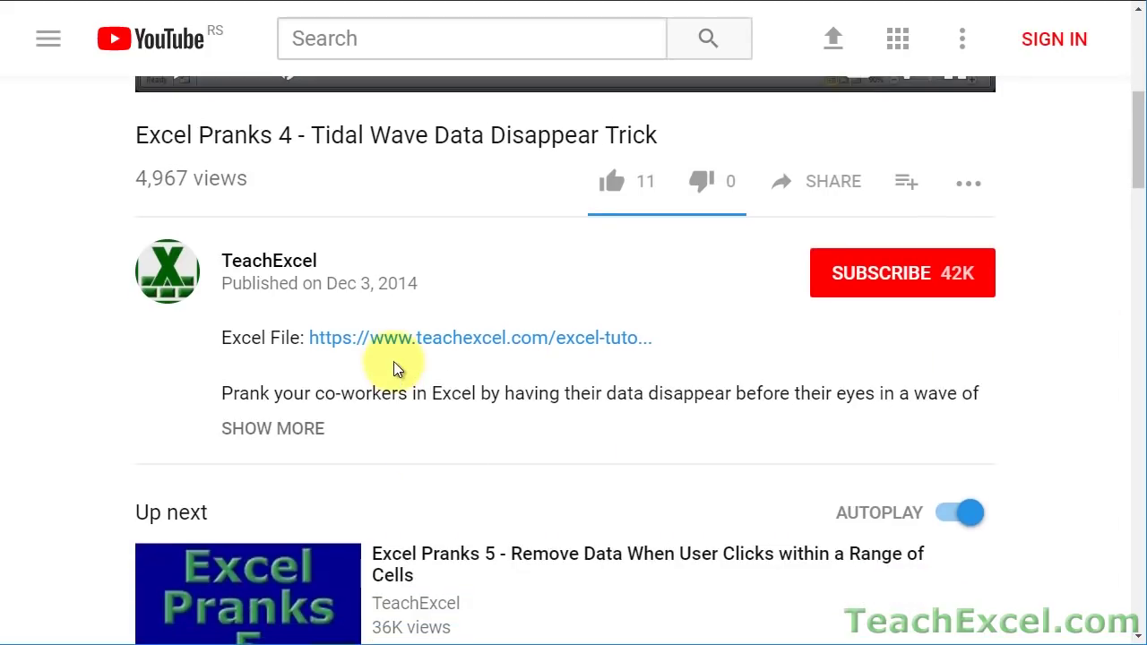
{"action": "left_click", "coordinate": [409, 341]}
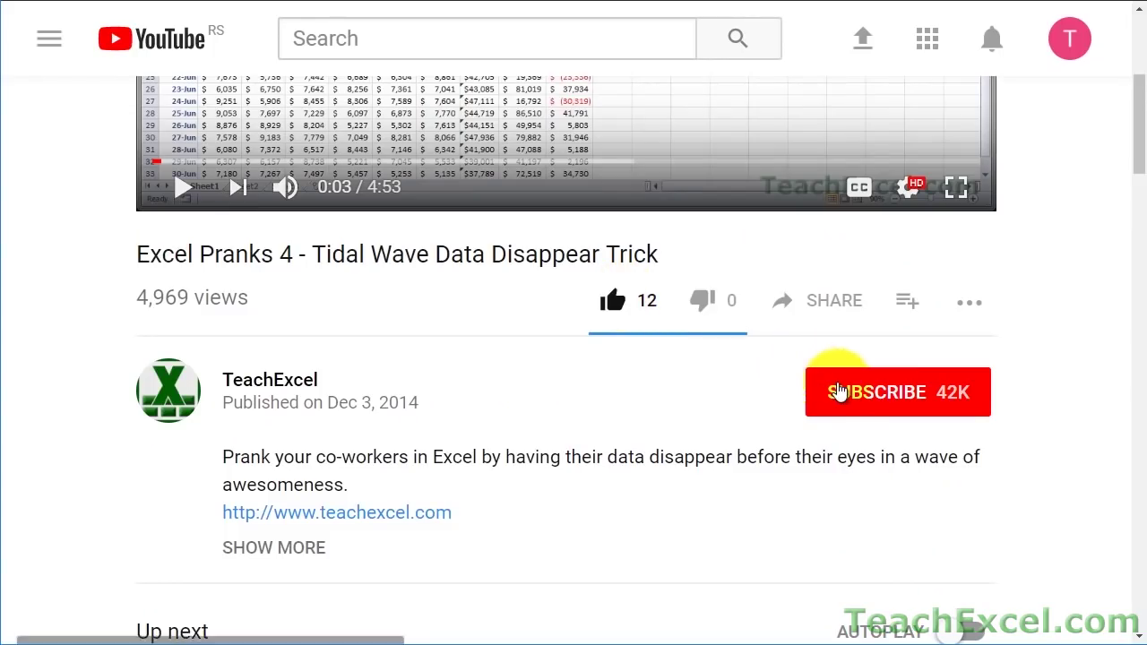
{"action": "left_click", "coordinate": [838, 391]}
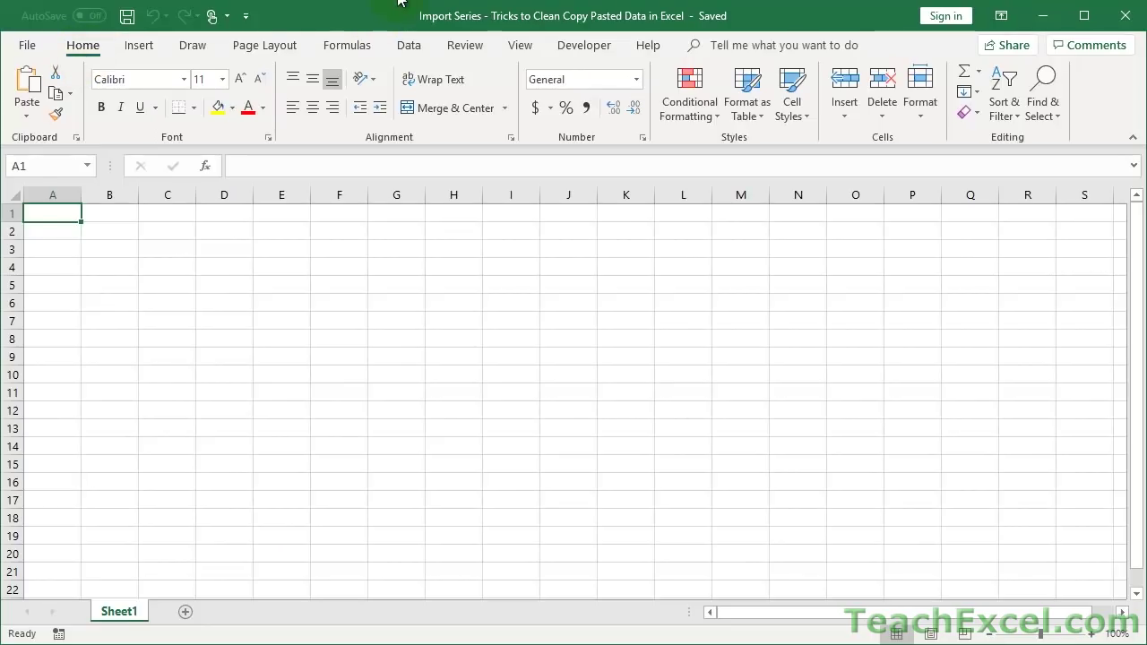
Copy the Wikipedia sovereign states table rows from the UN member states heading through Artsakh and paste them into Sheet1 at A1.
{"action": "key", "text": "alt+Tab"}
{"action": "left_click_drag", "start_coordinate": [398, 2], "coordinate": [401, 36]}
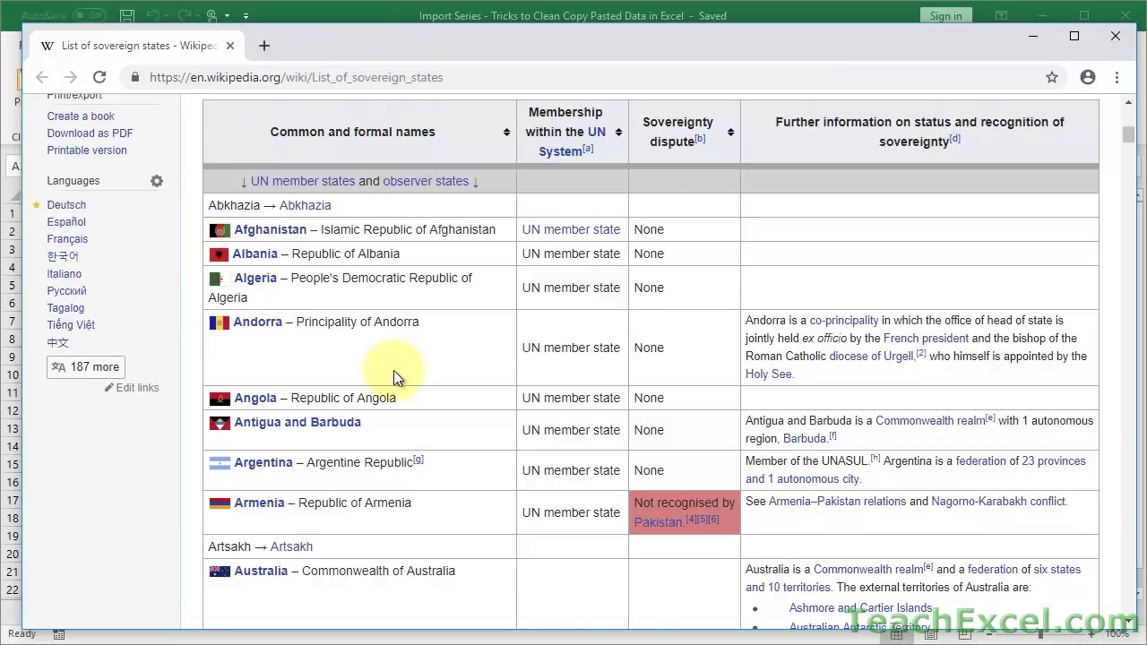
{"action": "scroll", "coordinate": [393, 370], "scroll_direction": "down", "scroll_amount": 3}
{"action": "scroll", "coordinate": [393, 370], "scroll_direction": "up", "scroll_amount": 3}
{"action": "scroll", "coordinate": [394, 370], "scroll_direction": "down", "scroll_amount": 1}
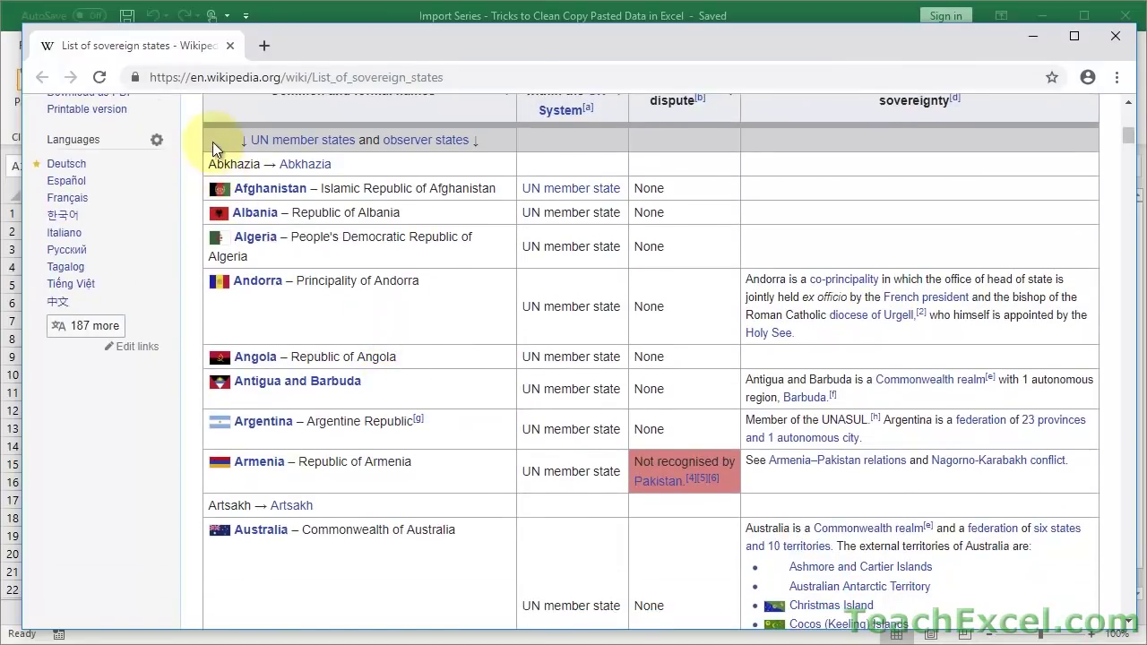
{"action": "left_click_drag", "start_coordinate": [213, 141], "coordinate": [1016, 502]}
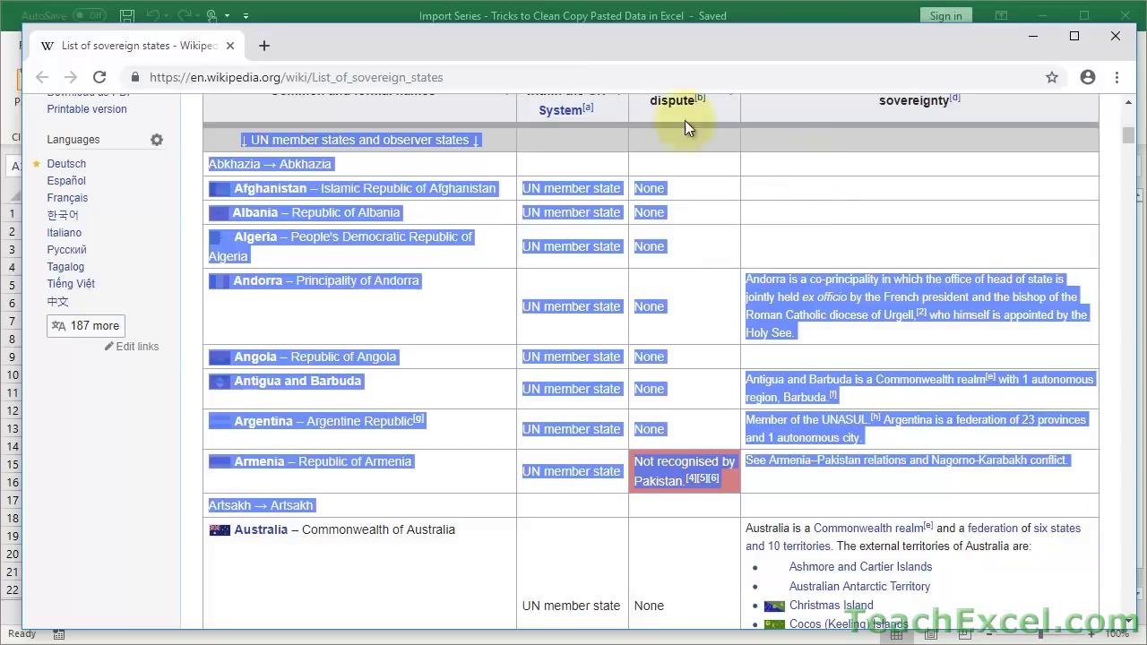
{"action": "left_click", "coordinate": [379, 14]}
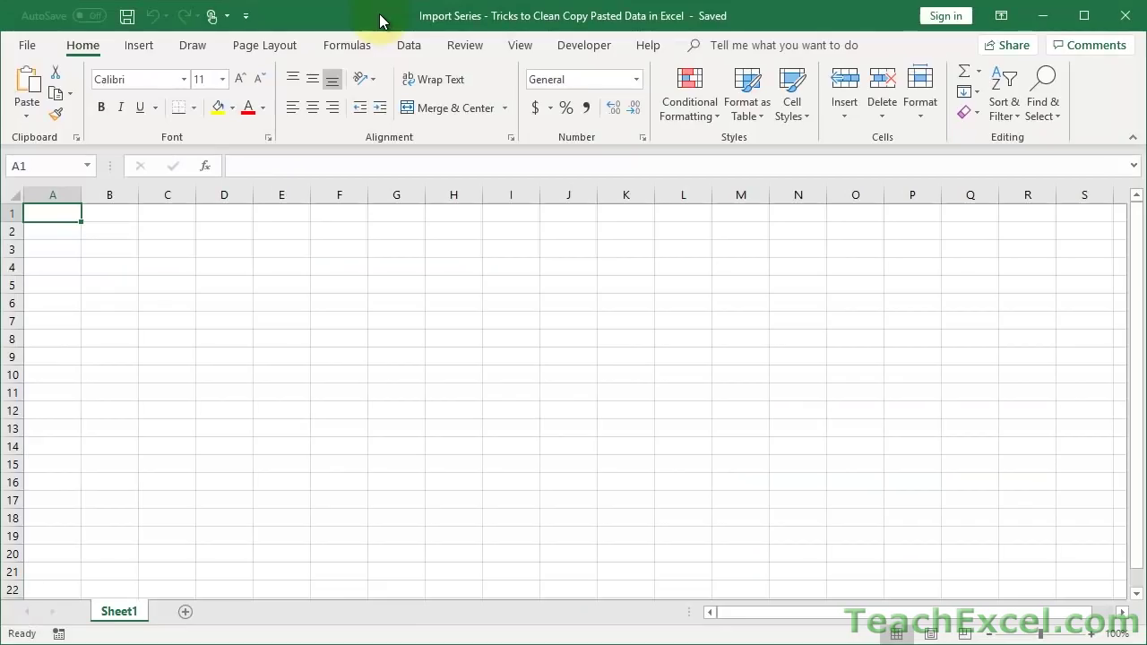
{"action": "key", "text": "ctrl+v"}
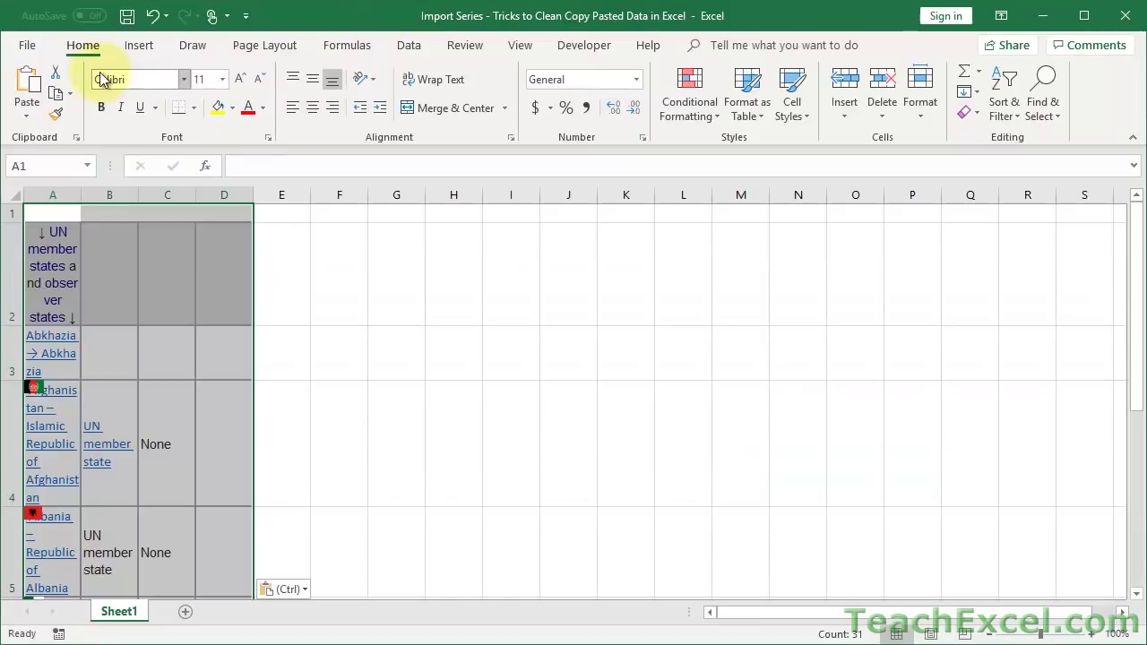
Examine the pasted table's wrapped text, row heights, links and flag pictures from the first row to the last.
{"action": "scroll", "coordinate": [233, 281], "scroll_direction": "down", "scroll_amount": 5}
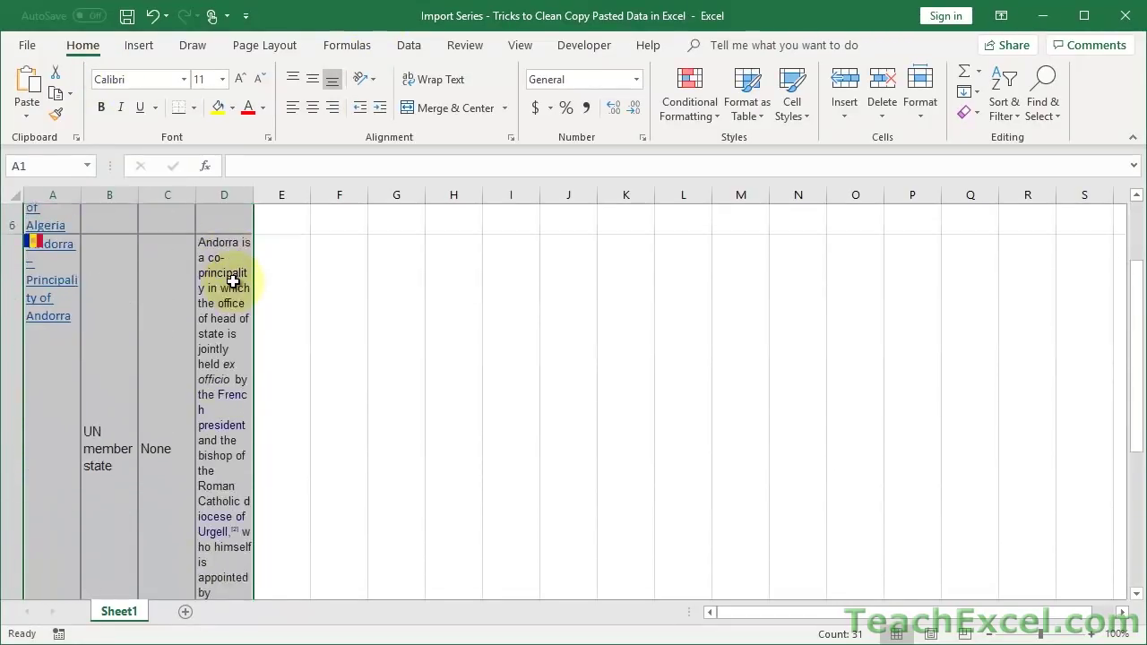
{"action": "scroll", "coordinate": [233, 281], "scroll_direction": "down", "scroll_amount": 5}
{"action": "scroll", "coordinate": [233, 282], "scroll_direction": "up", "scroll_amount": 5}
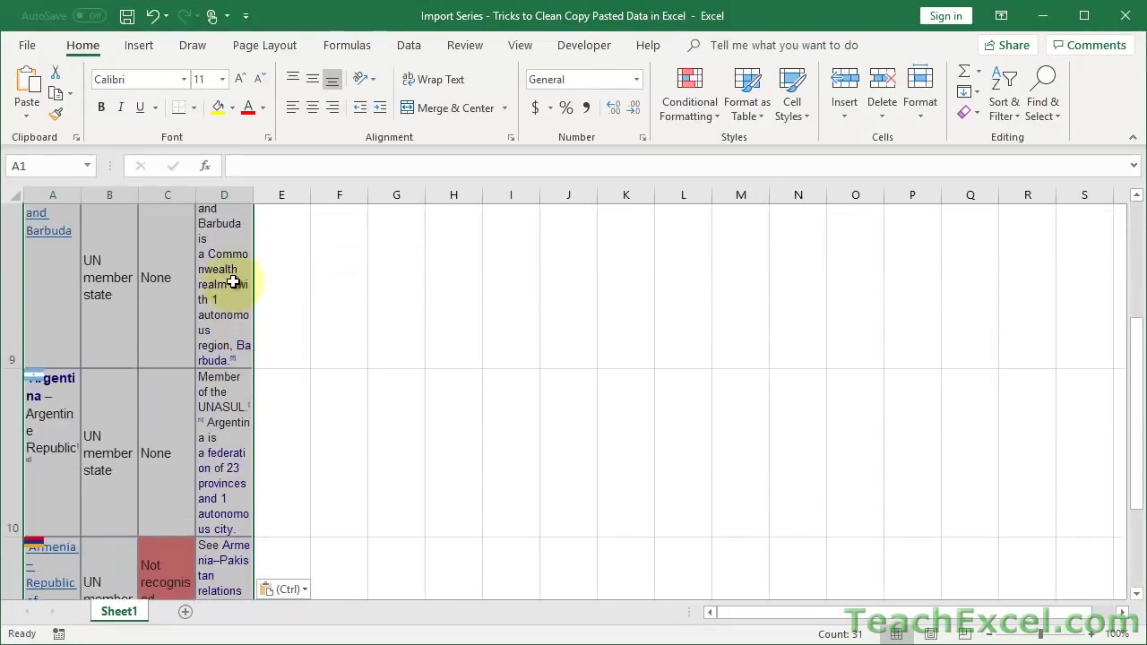
{"action": "scroll", "coordinate": [233, 281], "scroll_direction": "down", "scroll_amount": 1}
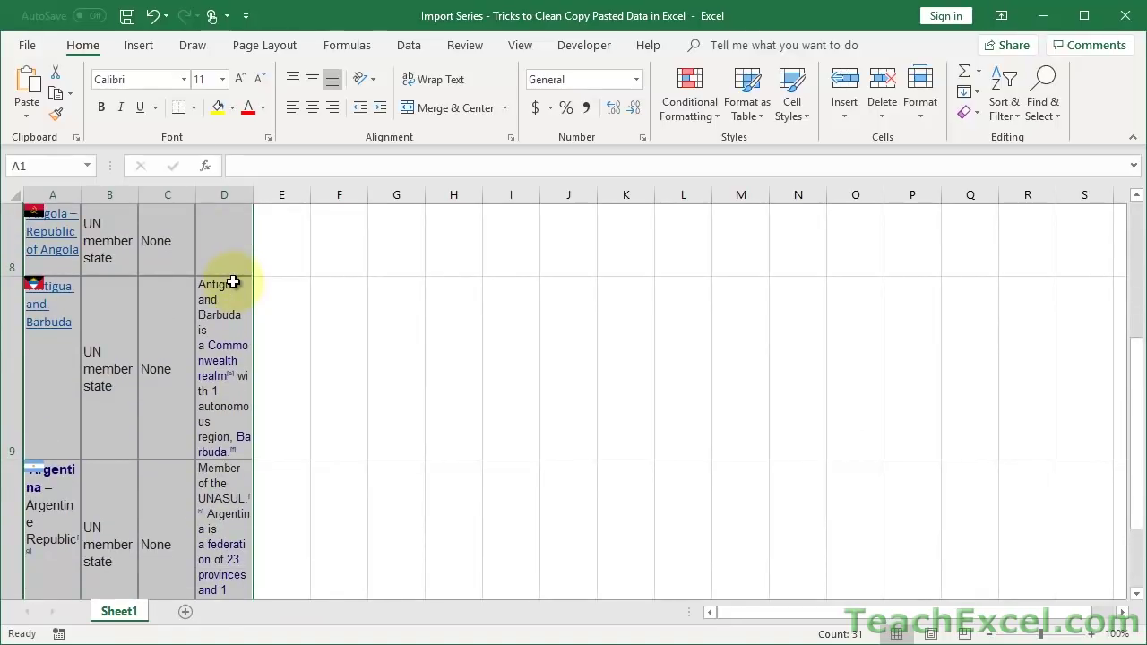
{"action": "scroll", "coordinate": [233, 281], "scroll_direction": "up", "scroll_amount": 2}
{"action": "scroll", "coordinate": [233, 281], "scroll_direction": "down", "scroll_amount": 2}
{"action": "scroll", "coordinate": [233, 281], "scroll_direction": "up", "scroll_amount": 3}
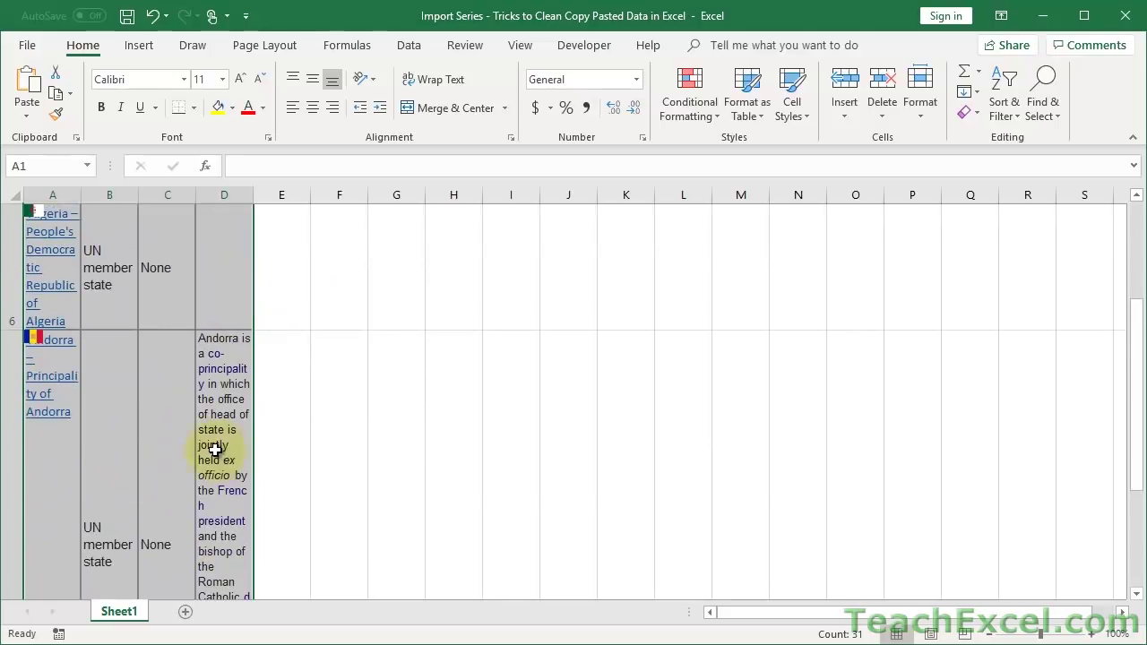
{"action": "scroll", "coordinate": [215, 449], "scroll_direction": "up", "scroll_amount": 5}
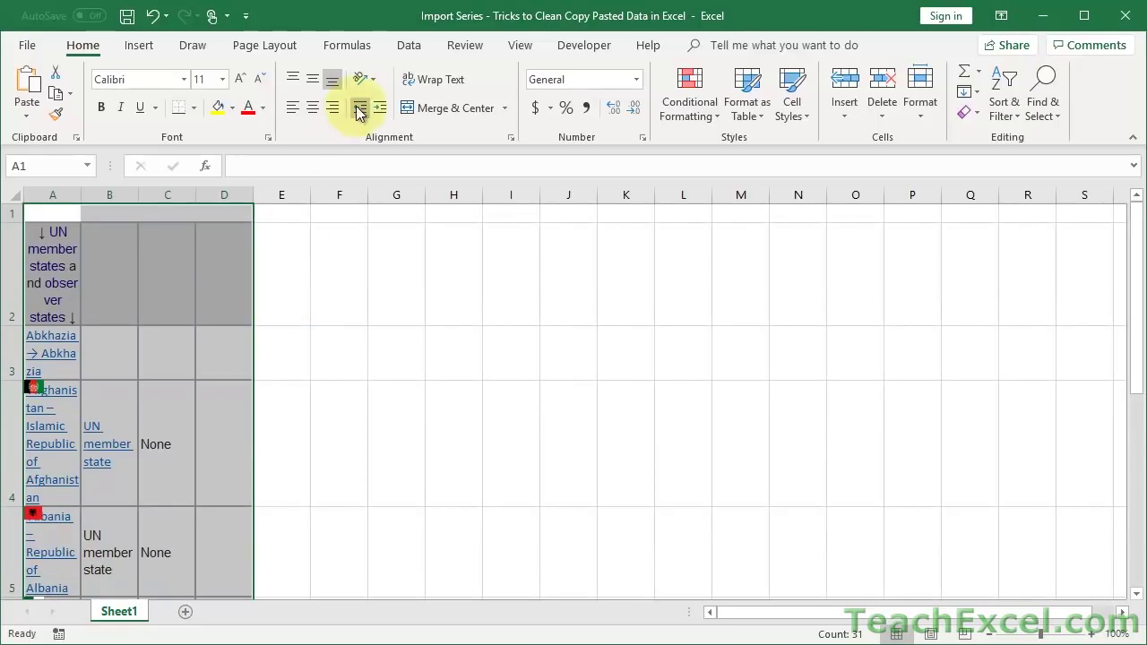
Try turning off text wrapping for the pasted cells and undo that change.
{"action": "left_click", "coordinate": [434, 80]}
{"action": "left_click", "coordinate": [434, 81]}
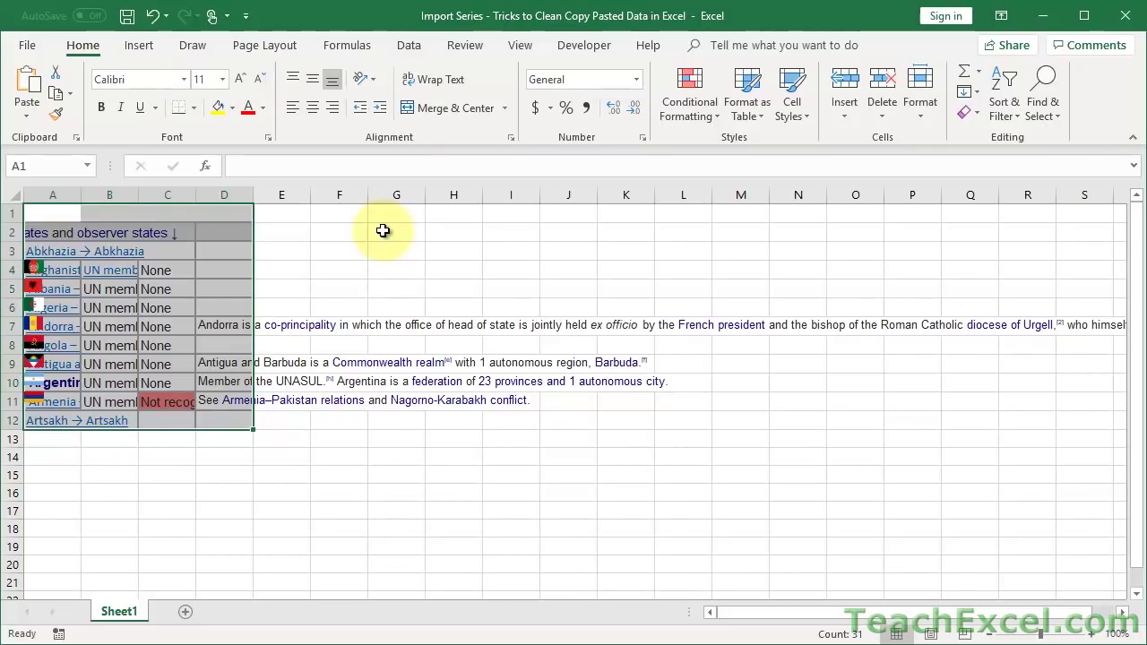
{"action": "key", "text": "ctrl+z"}
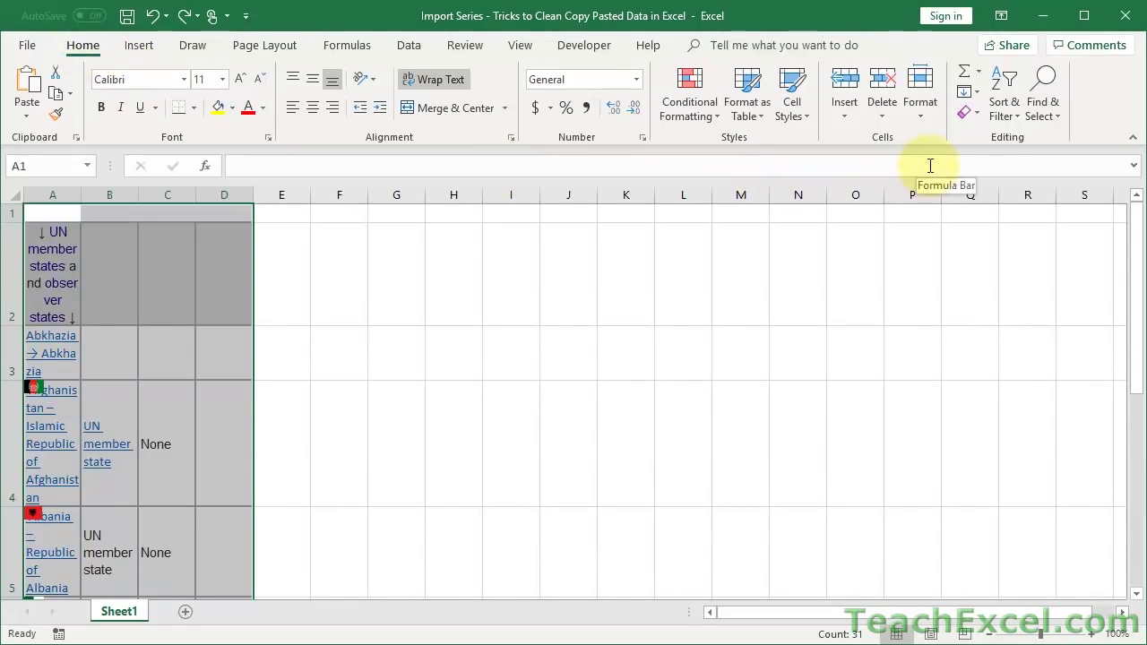
Clear the formats of the pasted range A1:D12 and remove its hyperlinks.
{"action": "left_click", "coordinate": [968, 114]}
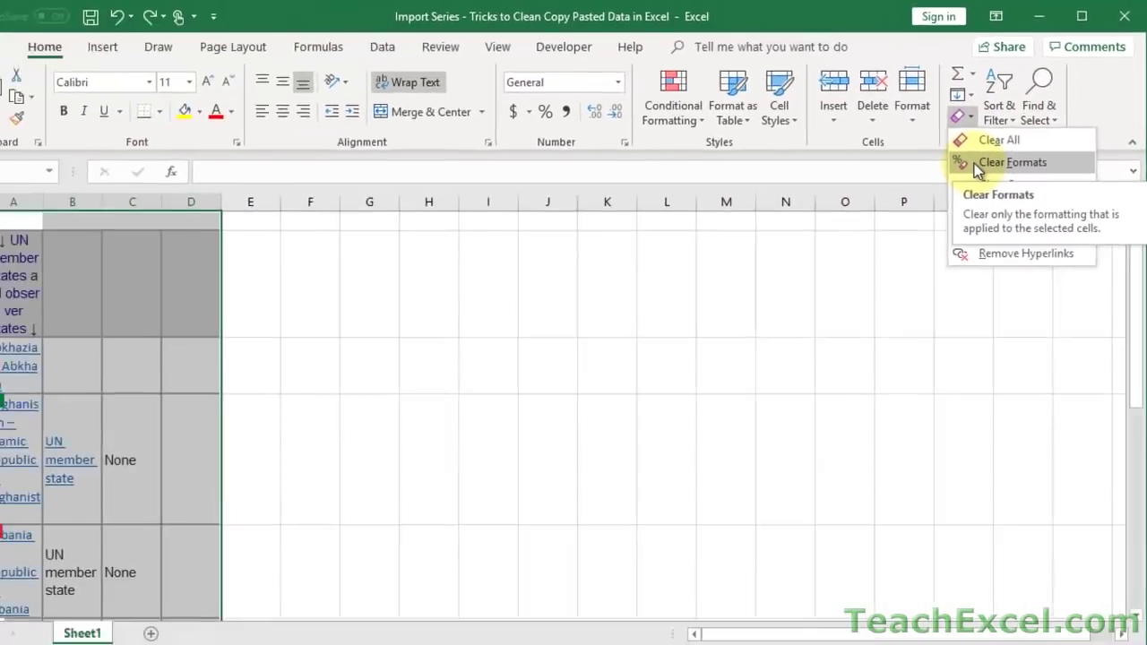
{"action": "left_click", "coordinate": [973, 163]}
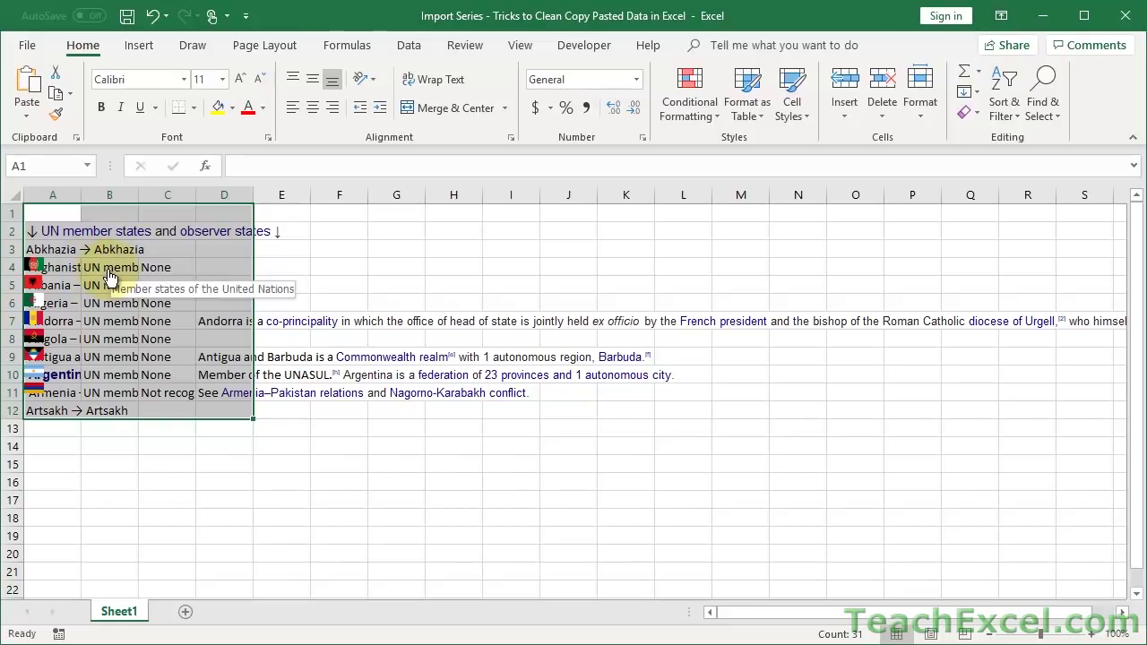
{"action": "left_click", "coordinate": [963, 116]}
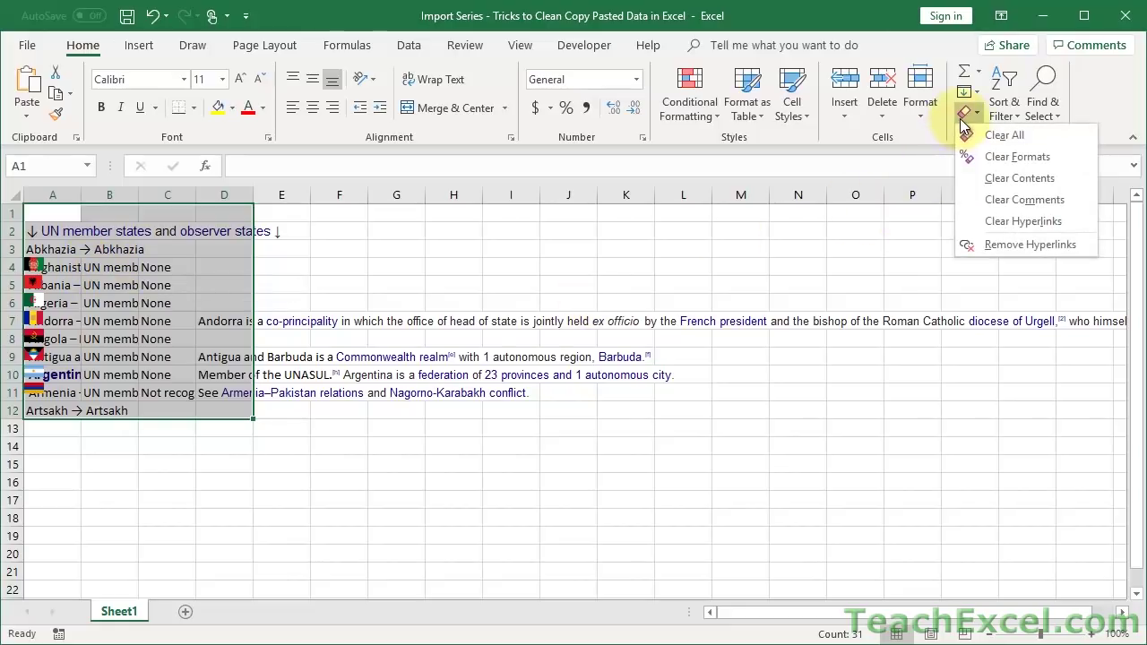
{"action": "left_click", "coordinate": [1018, 245]}
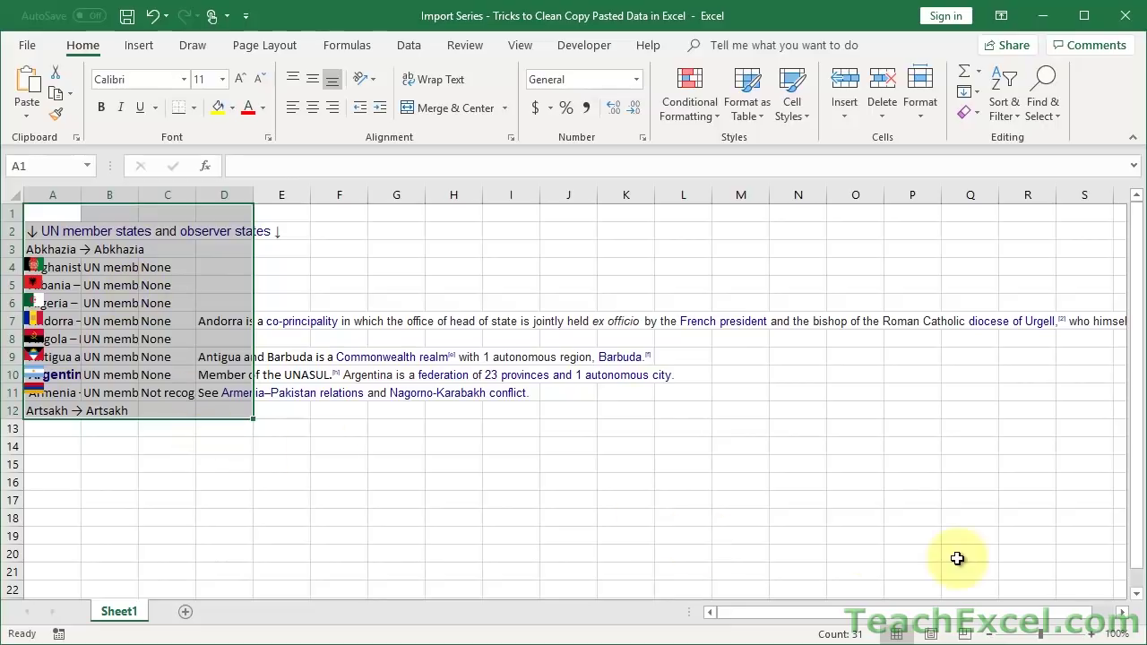
Set the font color of the entire sheet to Automatic and remove the bold formatting.
{"action": "left_click", "coordinate": [1091, 634]}
{"action": "left_click", "coordinate": [1091, 634]}
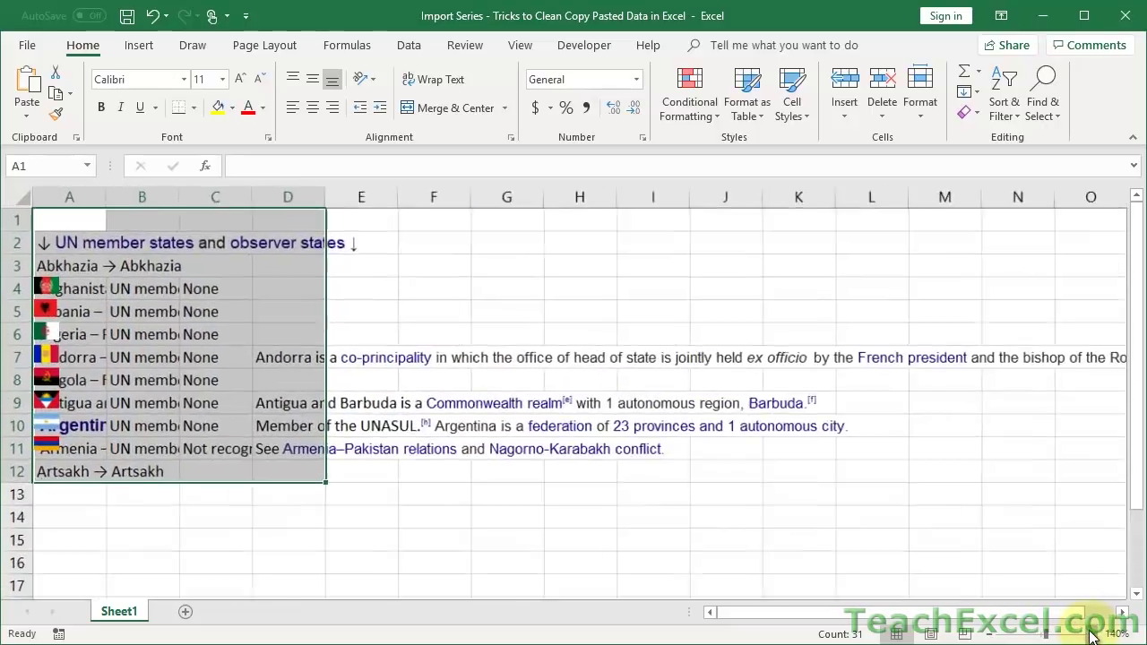
{"action": "left_click", "coordinate": [1091, 634]}
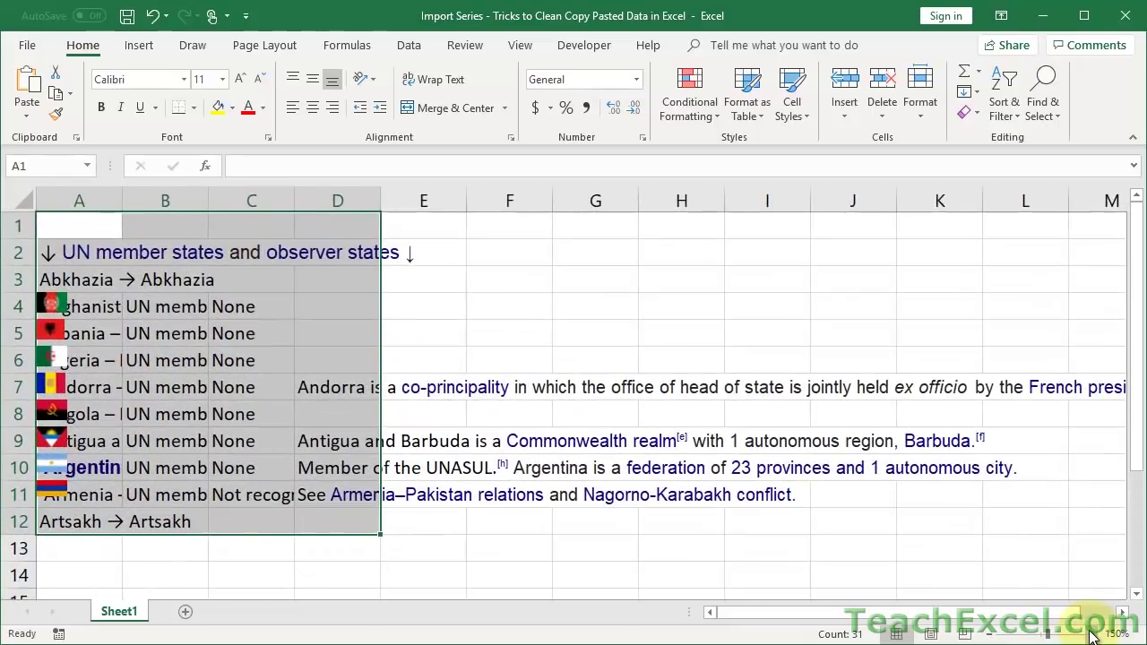
{"action": "left_click", "coordinate": [195, 342]}
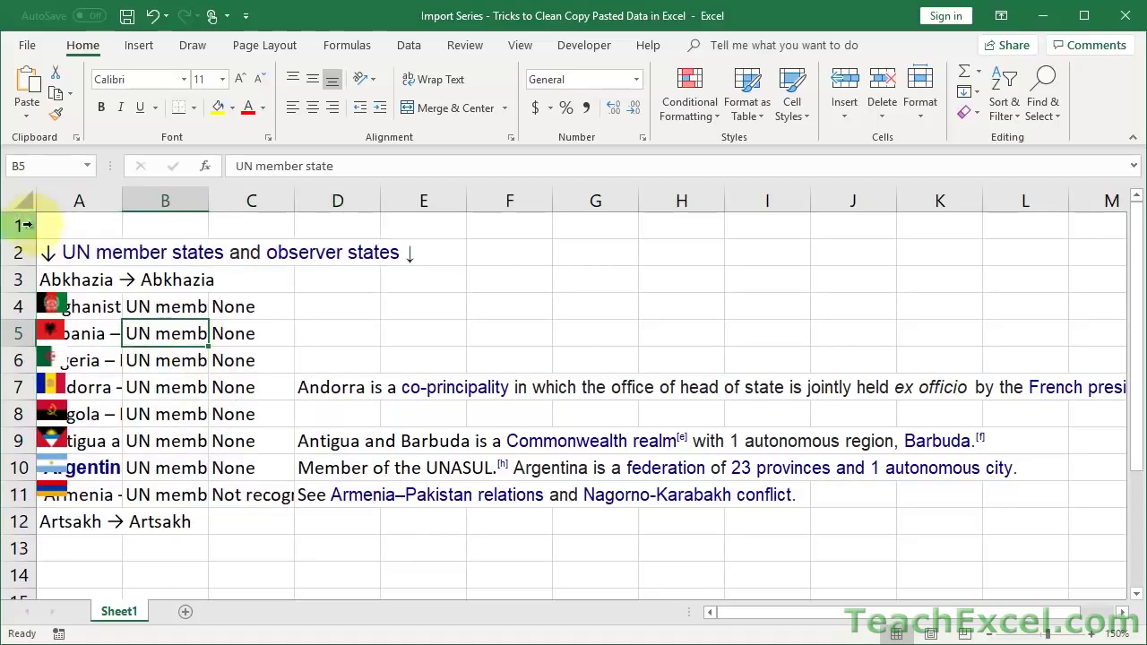
{"action": "left_click", "coordinate": [21, 194]}
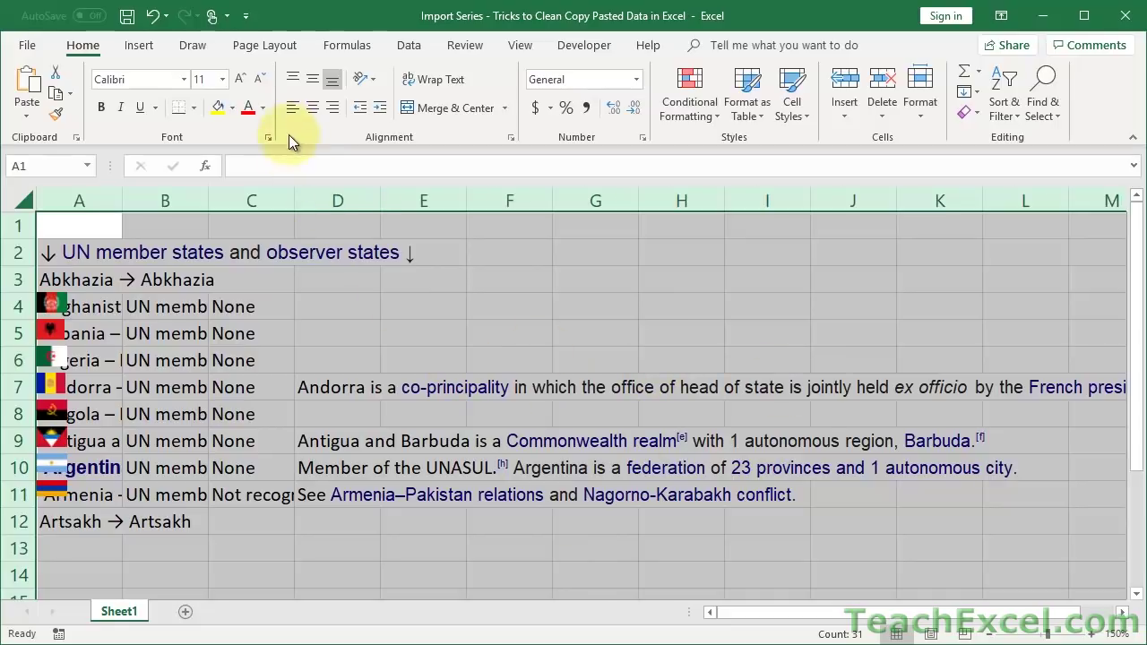
{"action": "left_click", "coordinate": [262, 107]}
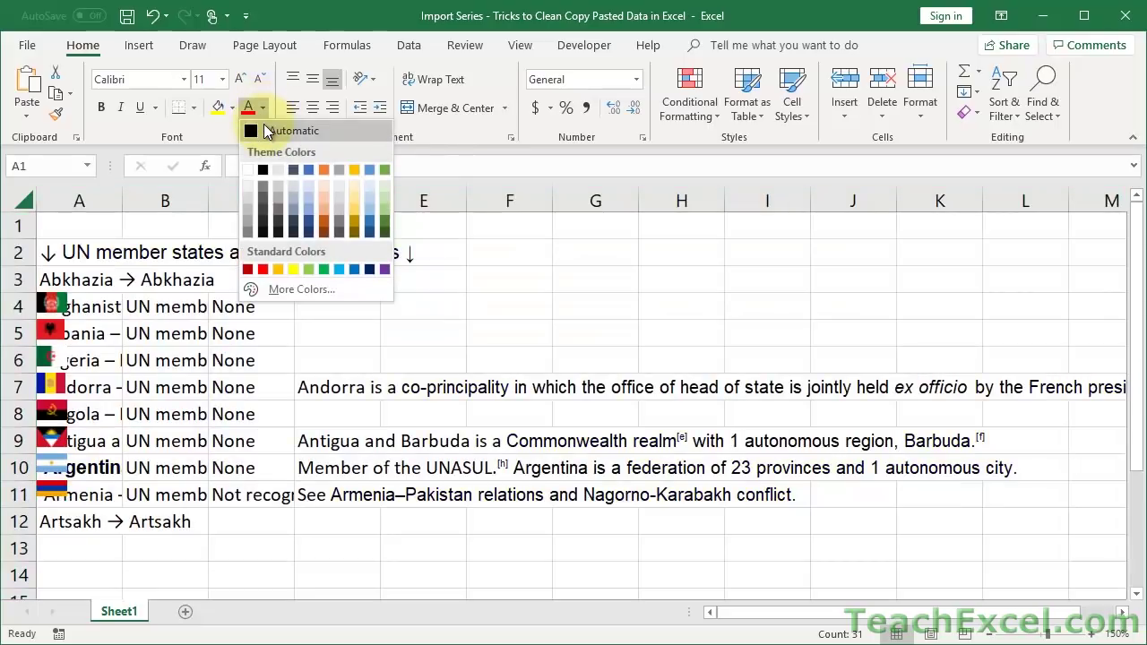
{"action": "left_click", "coordinate": [265, 131]}
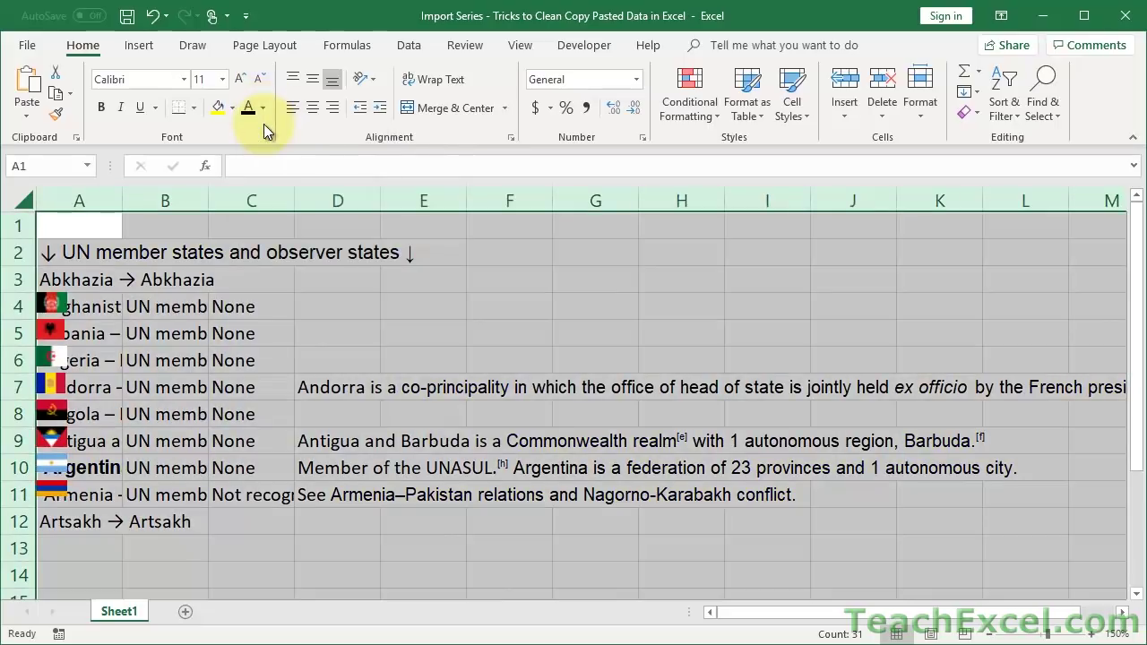
{"action": "left_click", "coordinate": [244, 339]}
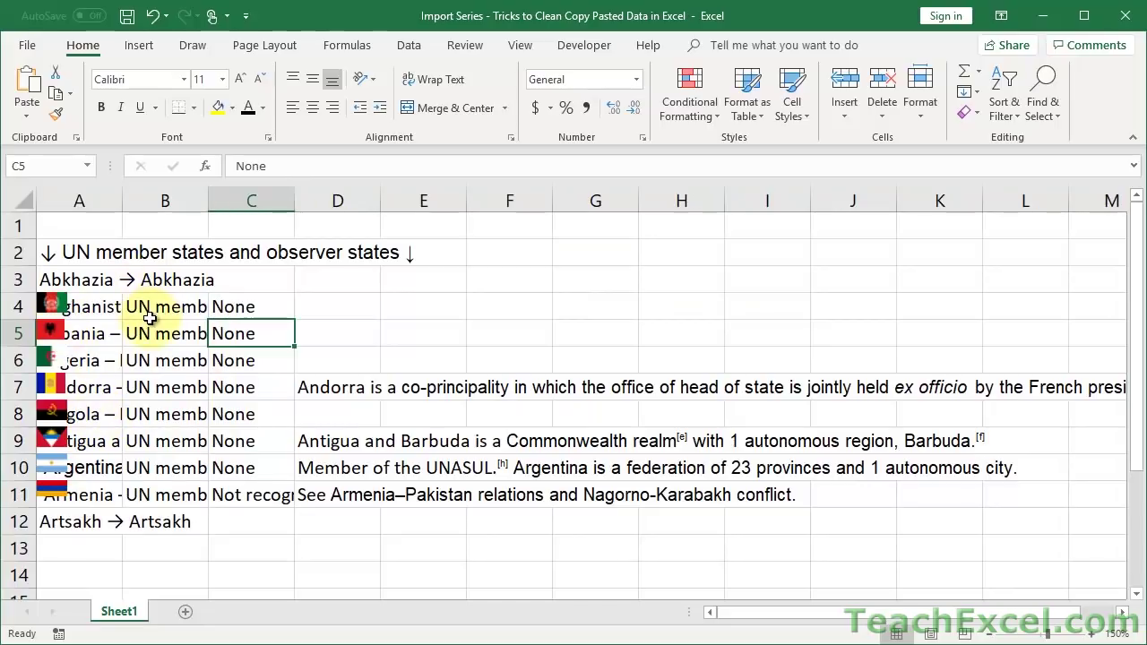
Select several flag pictures in column A individually and display the Selection Pane.
{"action": "left_click", "coordinate": [49, 304]}
{"action": "left_click", "coordinate": [52, 333]}
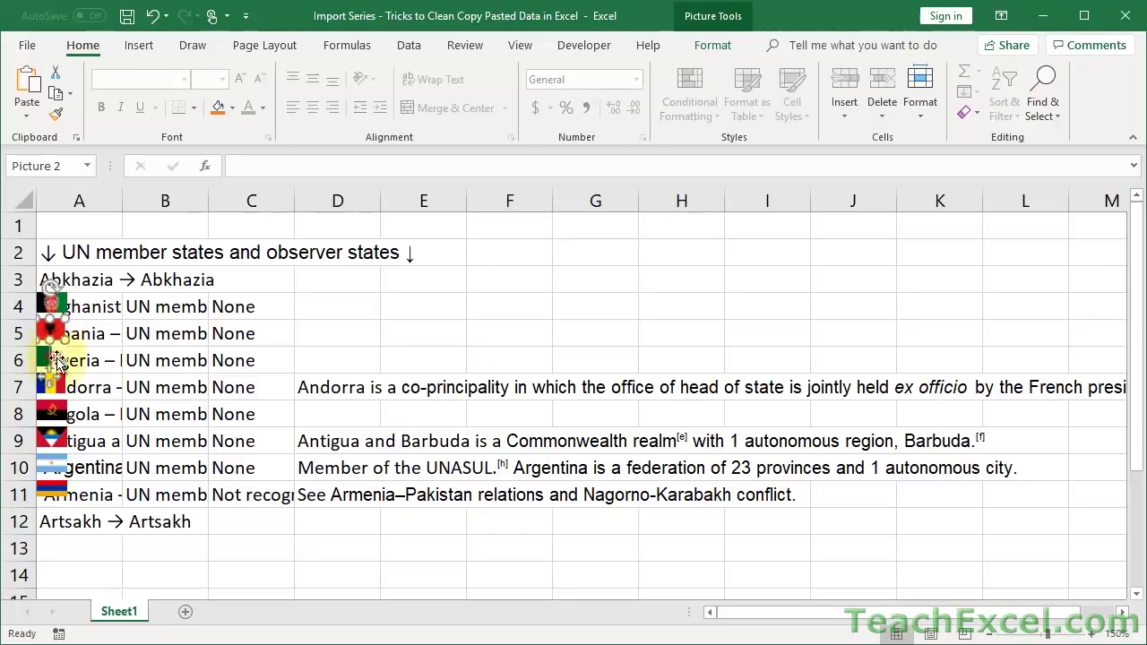
{"action": "left_click", "coordinate": [55, 361]}
{"action": "left_click", "coordinate": [54, 386]}
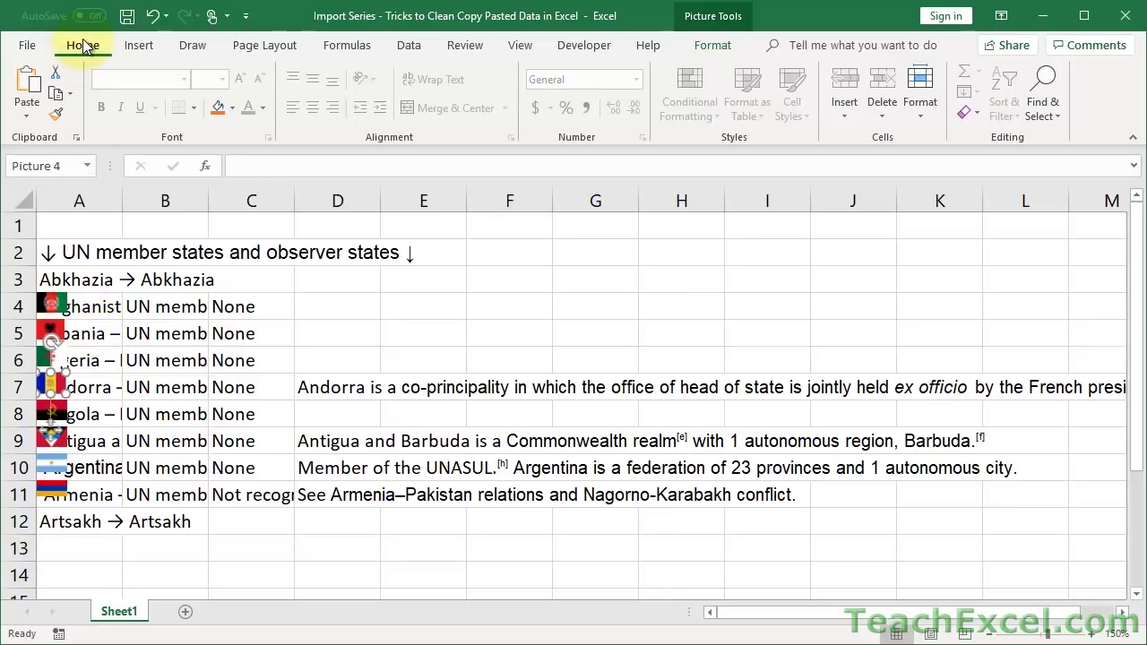
{"action": "left_click", "coordinate": [1052, 119]}
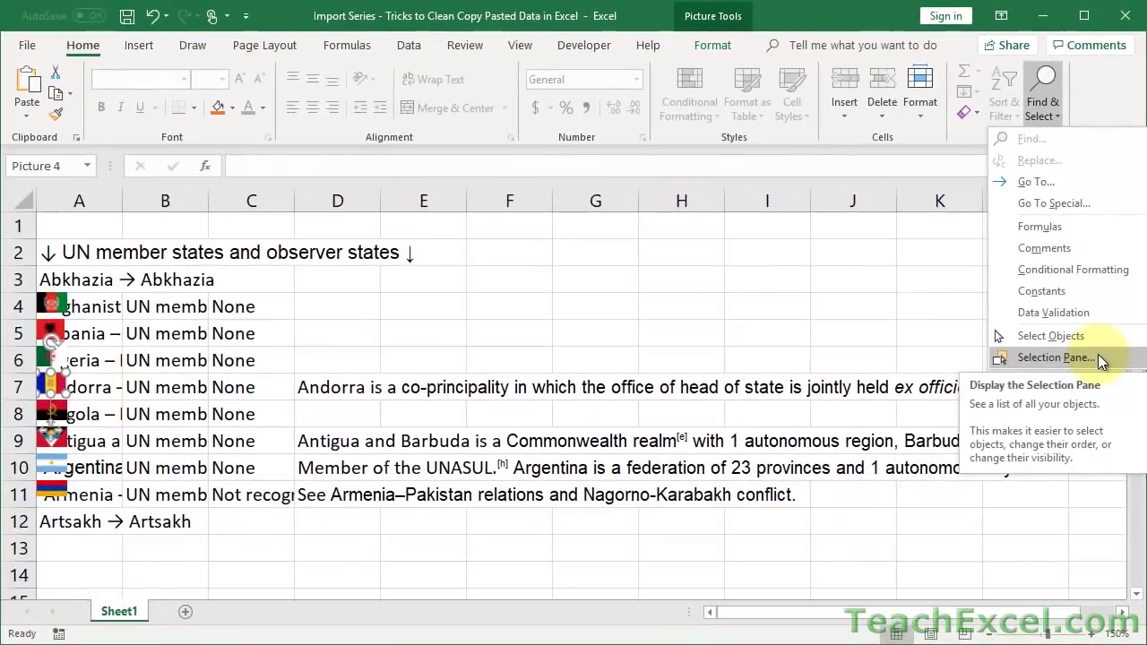
{"action": "key", "text": "Escape"}
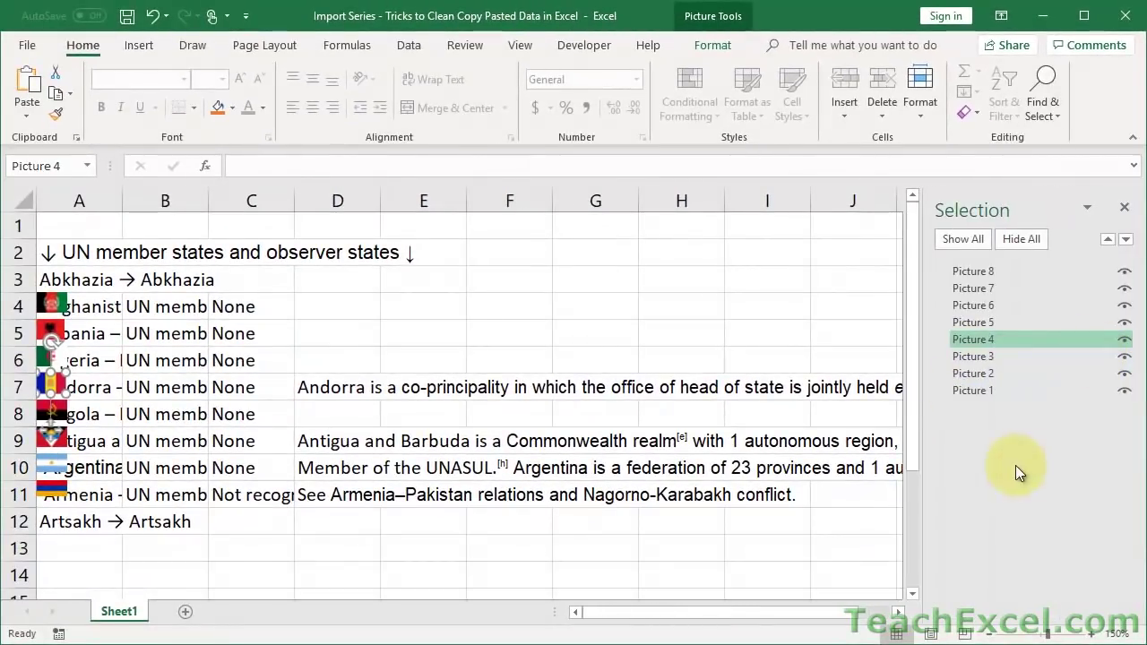
Check which flag each entry in the Selection Pane refers to by selecting the pictures one at a time.
{"action": "left_click", "coordinate": [965, 272]}
{"action": "left_click", "coordinate": [968, 290]}
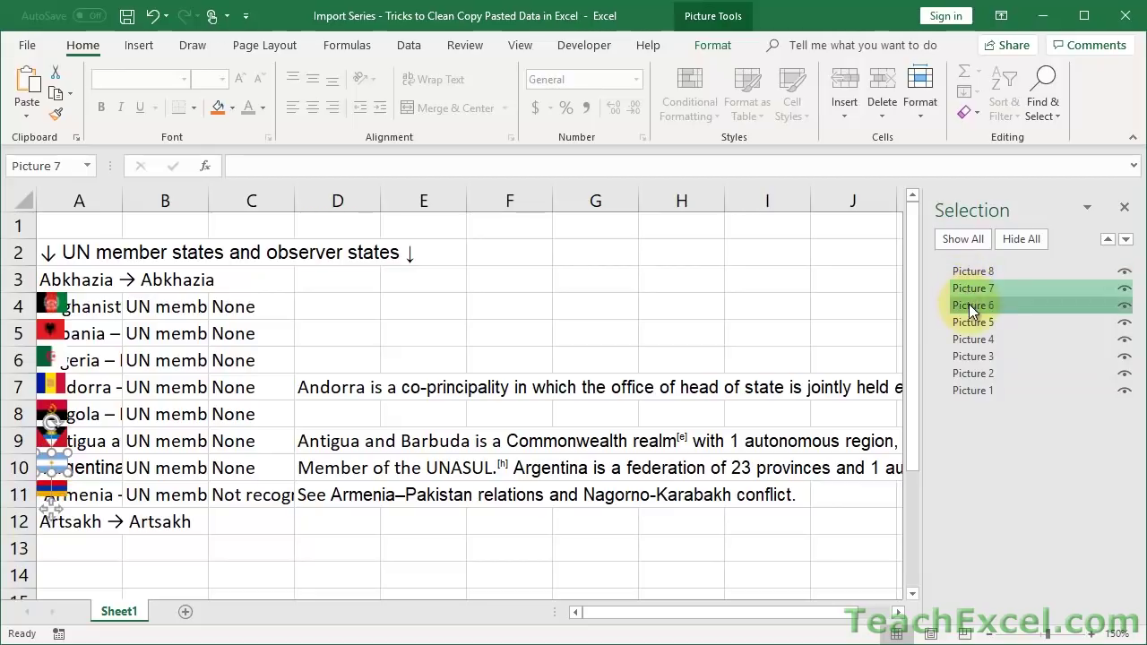
{"action": "left_click", "coordinate": [976, 373]}
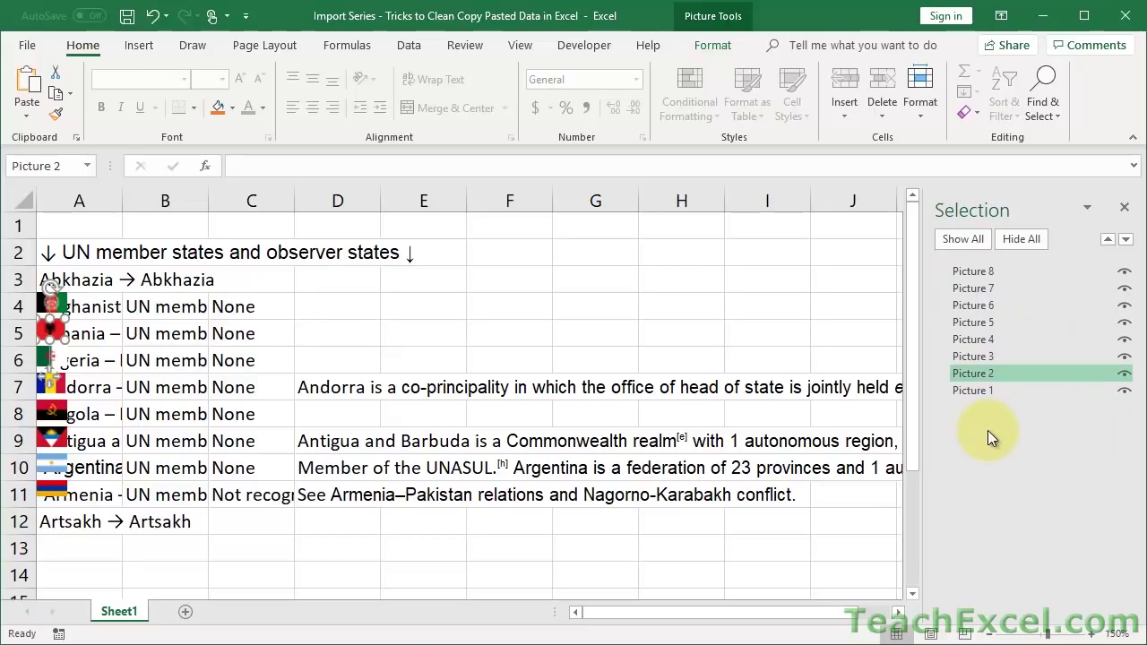
{"action": "left_click", "coordinate": [981, 395]}
{"action": "left_click", "coordinate": [976, 358]}
{"action": "left_click", "coordinate": [977, 334]}
{"action": "left_click", "coordinate": [974, 323]}
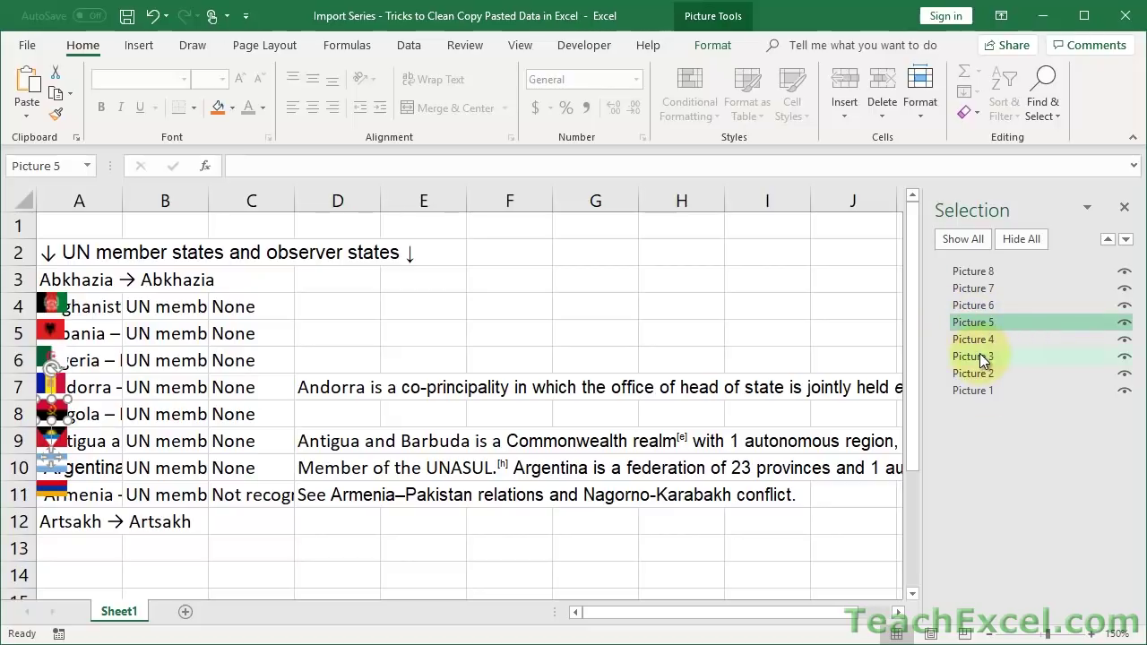
Select all eight flag pictures through the Selection Pane, delete them together and close the pane.
{"action": "key", "text": "ctrl+a"}
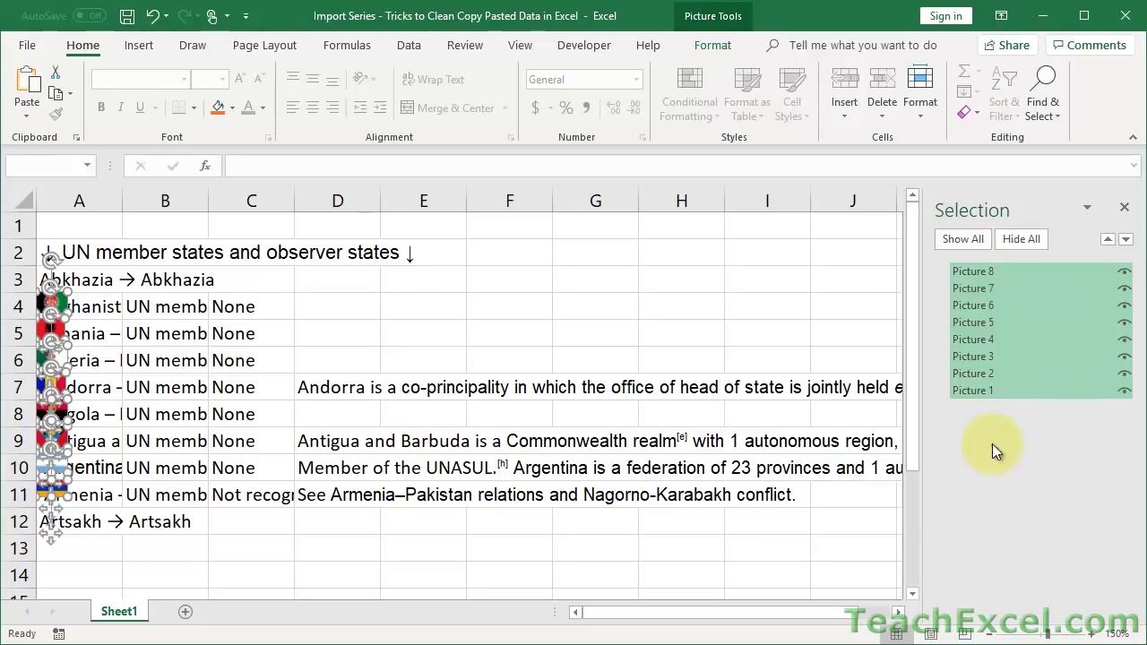
{"action": "left_click", "coordinate": [1010, 339], "text": "ctrl"}
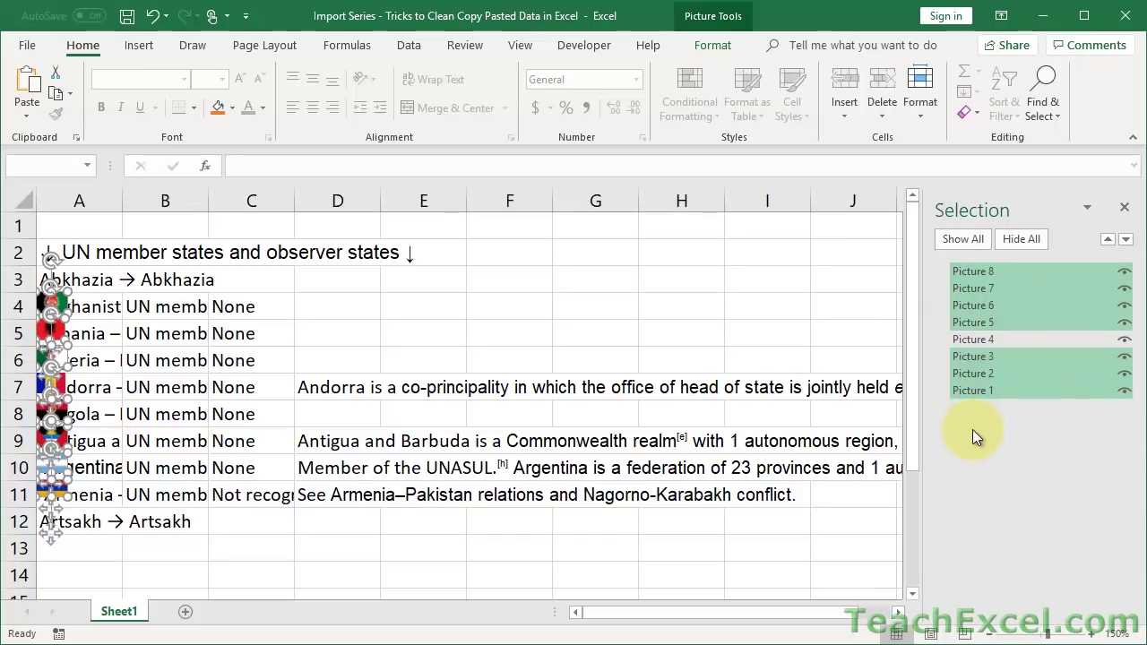
{"action": "key", "text": "ctrl+a"}
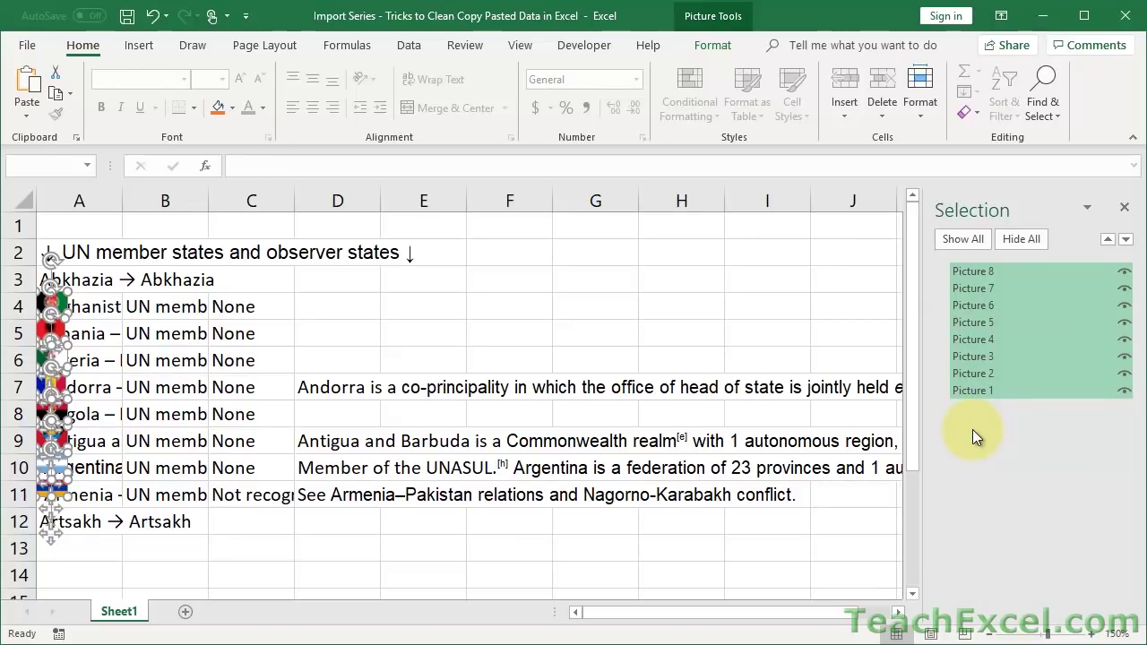
{"action": "key", "text": "Delete"}
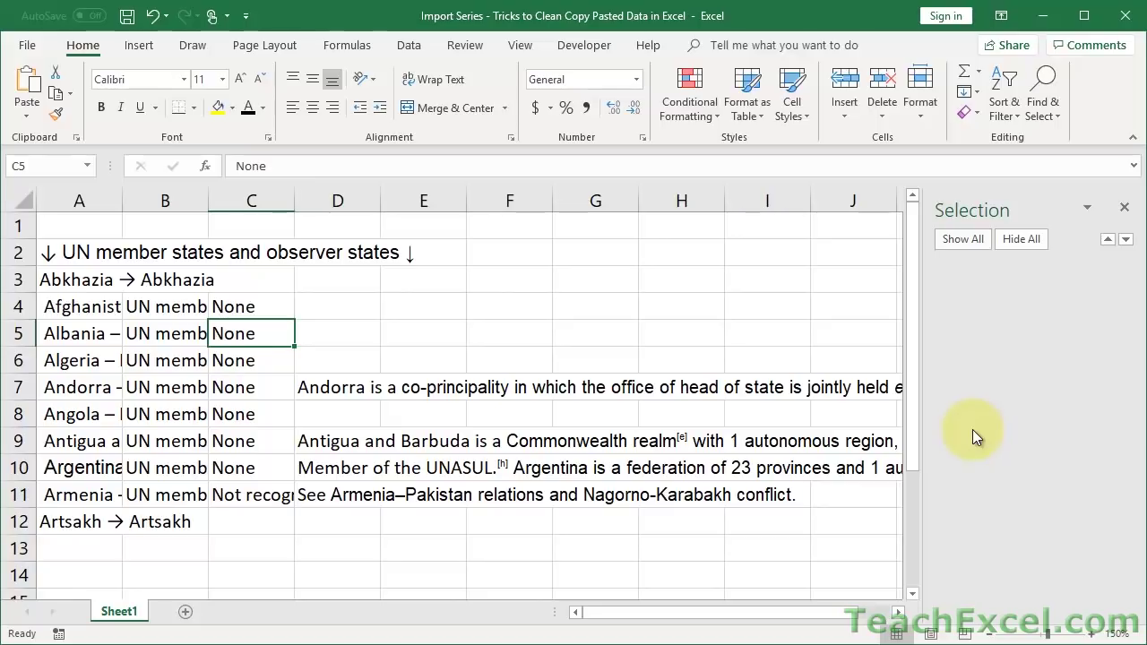
{"action": "left_click", "coordinate": [1123, 207]}
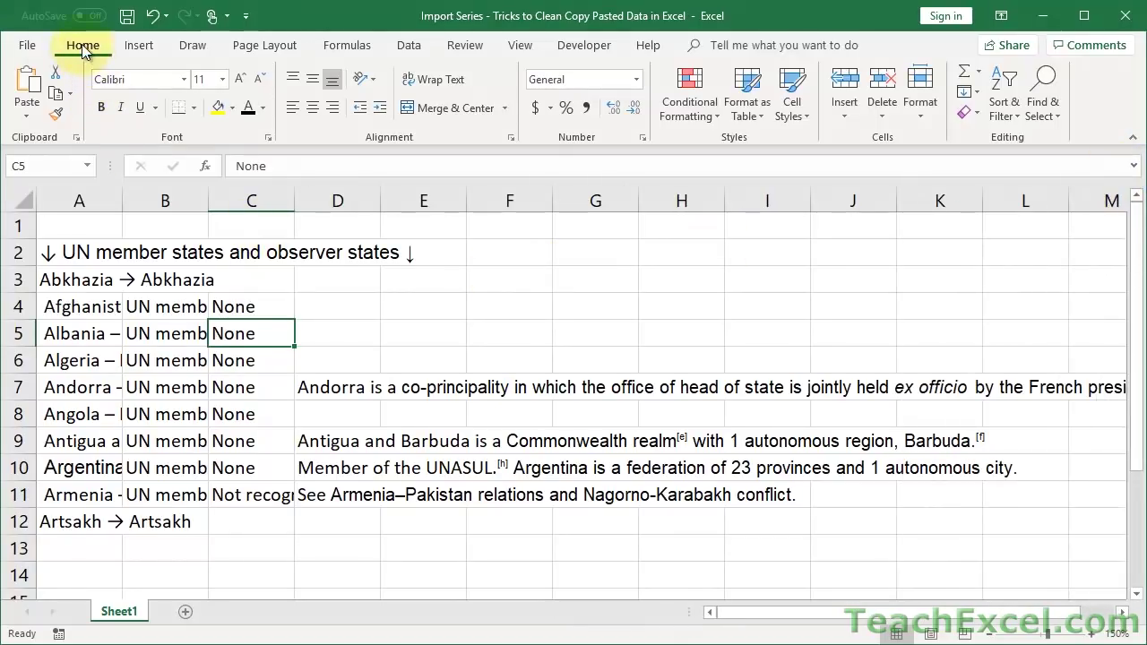
Reopen the Selection Pane to check for remaining pictures on the sheet, and close it again.
{"action": "left_click", "coordinate": [1050, 100]}
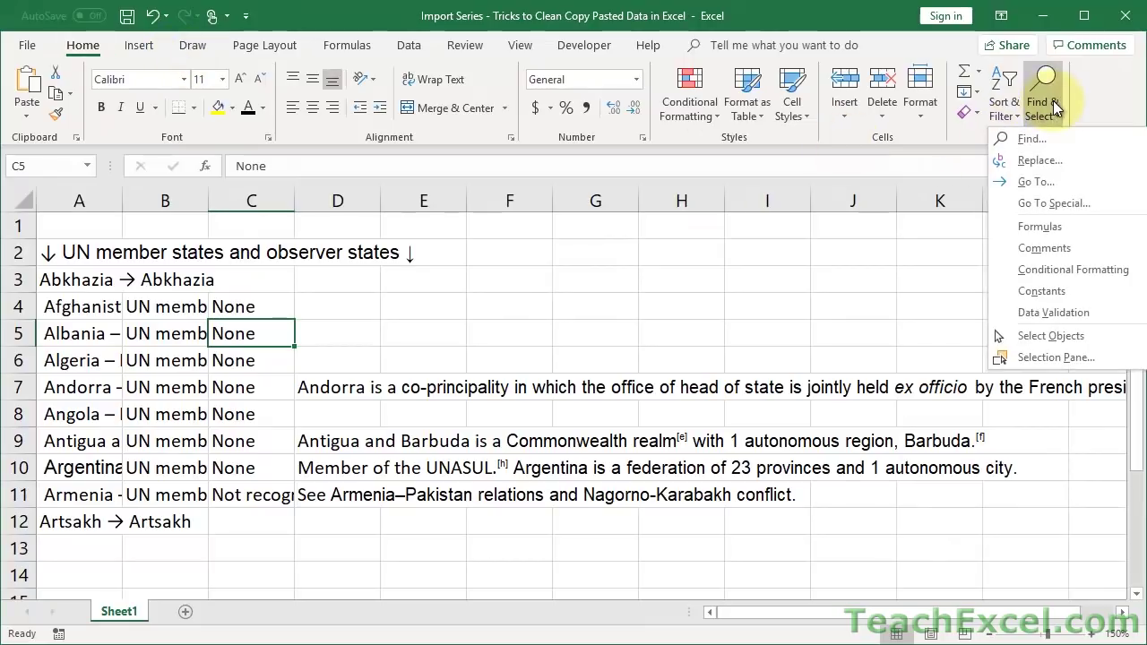
{"action": "left_click", "coordinate": [1040, 355]}
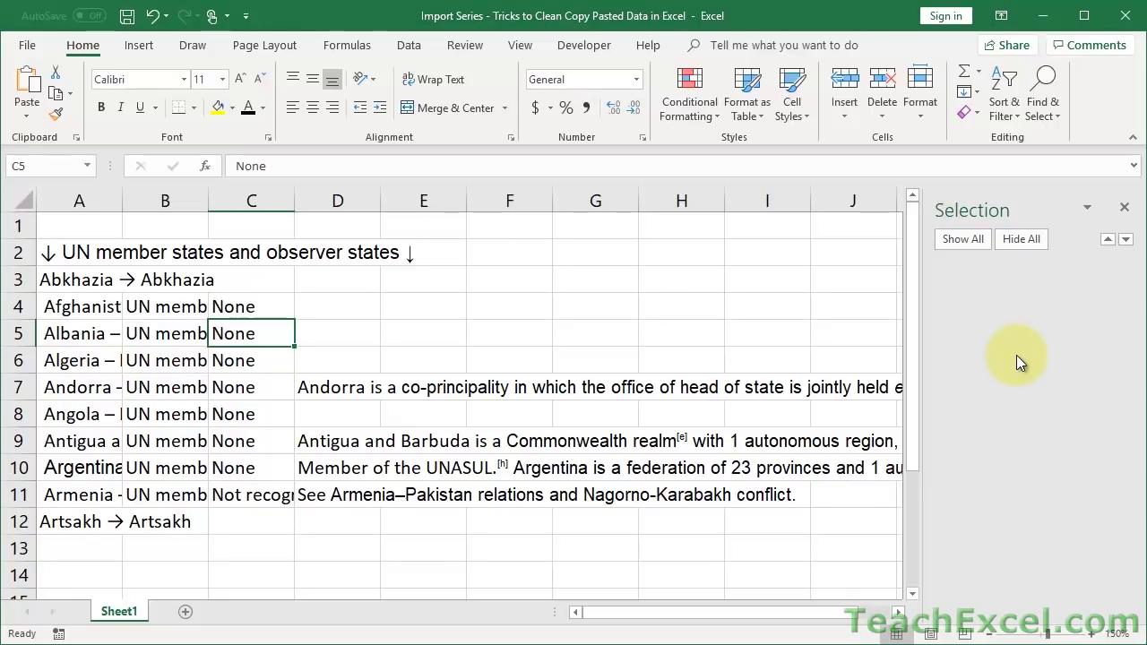
{"action": "left_click", "coordinate": [1125, 206]}
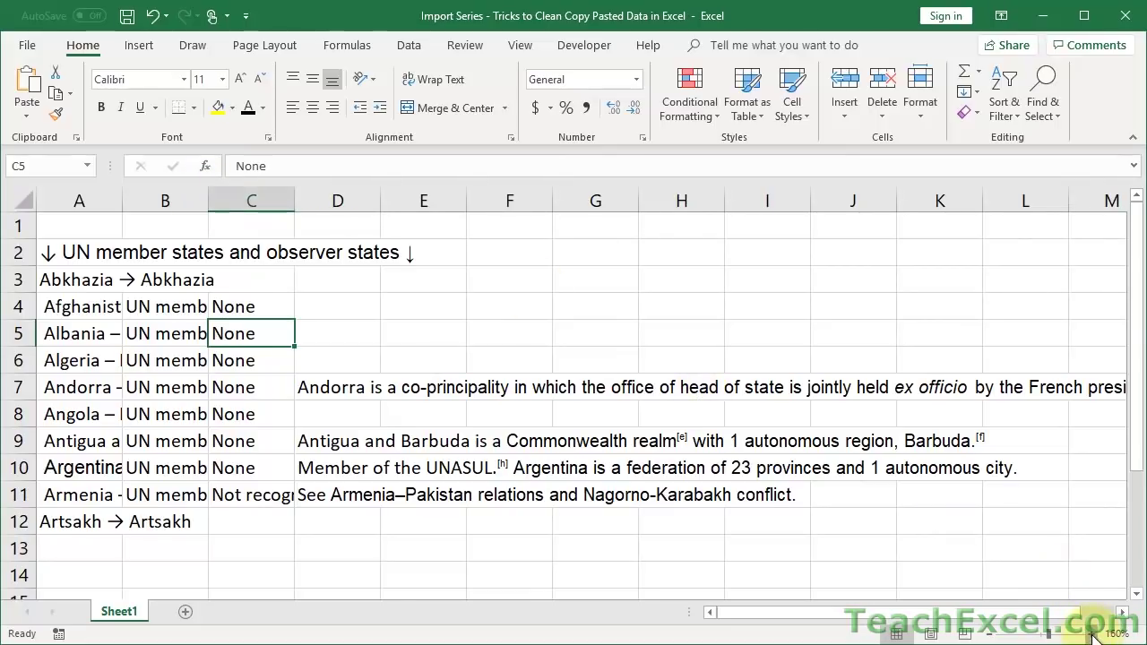
Widen columns B and A so that the member state entries and the country names can be read.
{"action": "left_click", "coordinate": [1095, 633]}
{"action": "left_click", "coordinate": [1095, 633]}
{"action": "left_click_drag", "start_coordinate": [239, 202], "coordinate": [320, 201]}
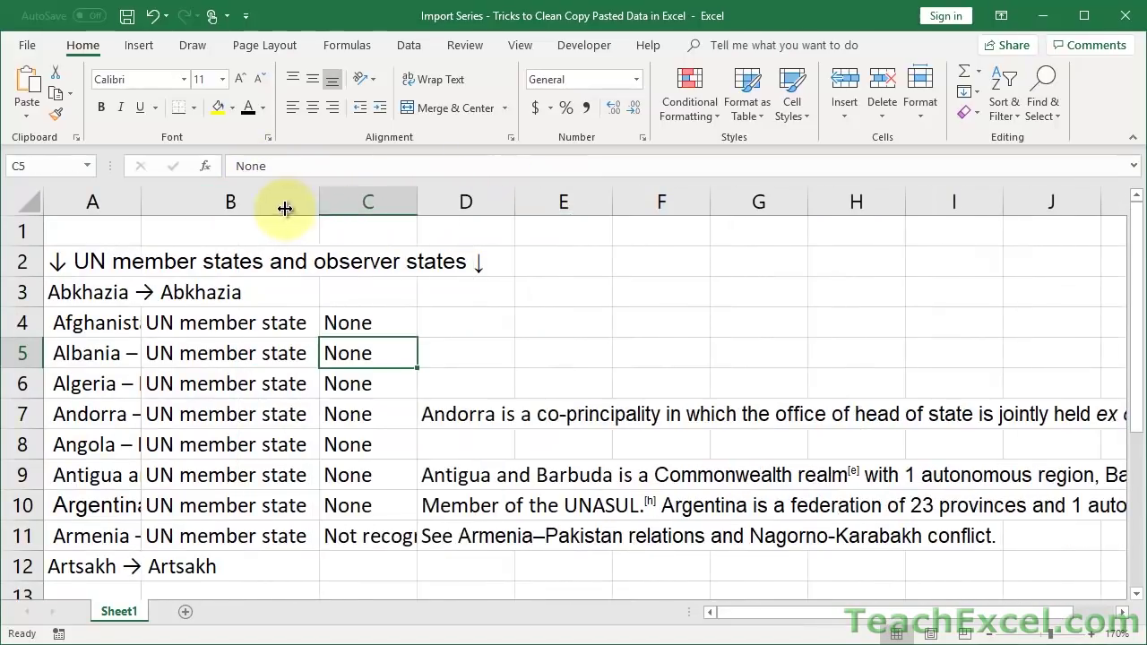
{"action": "left_click_drag", "start_coordinate": [143, 199], "coordinate": [346, 229]}
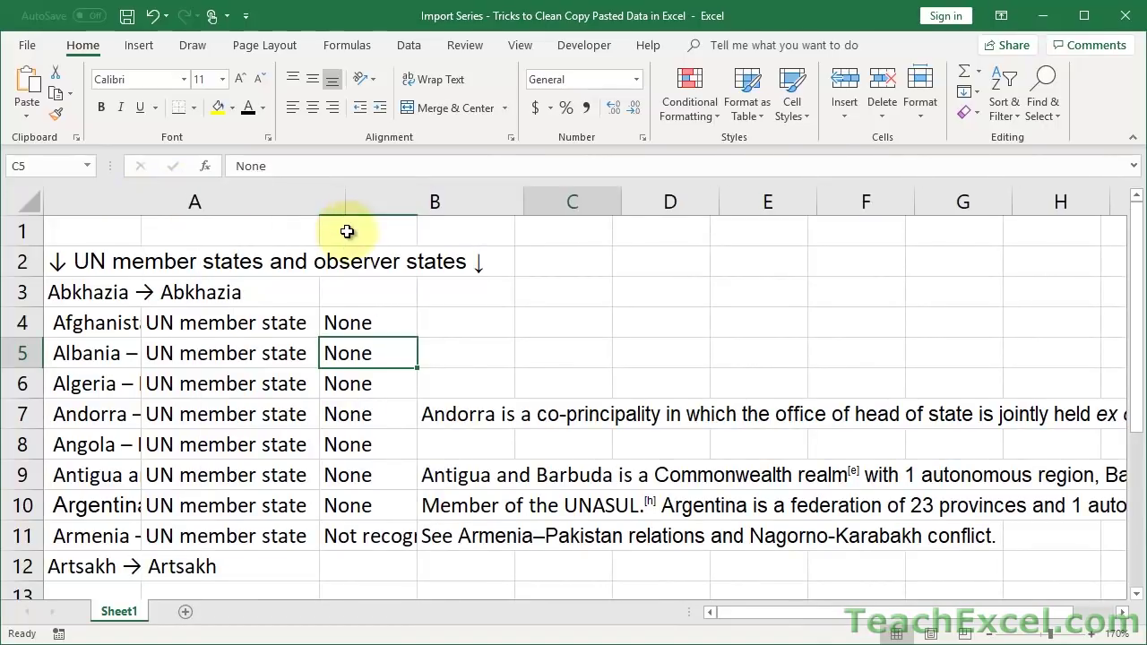
{"action": "left_click", "coordinate": [430, 226]}
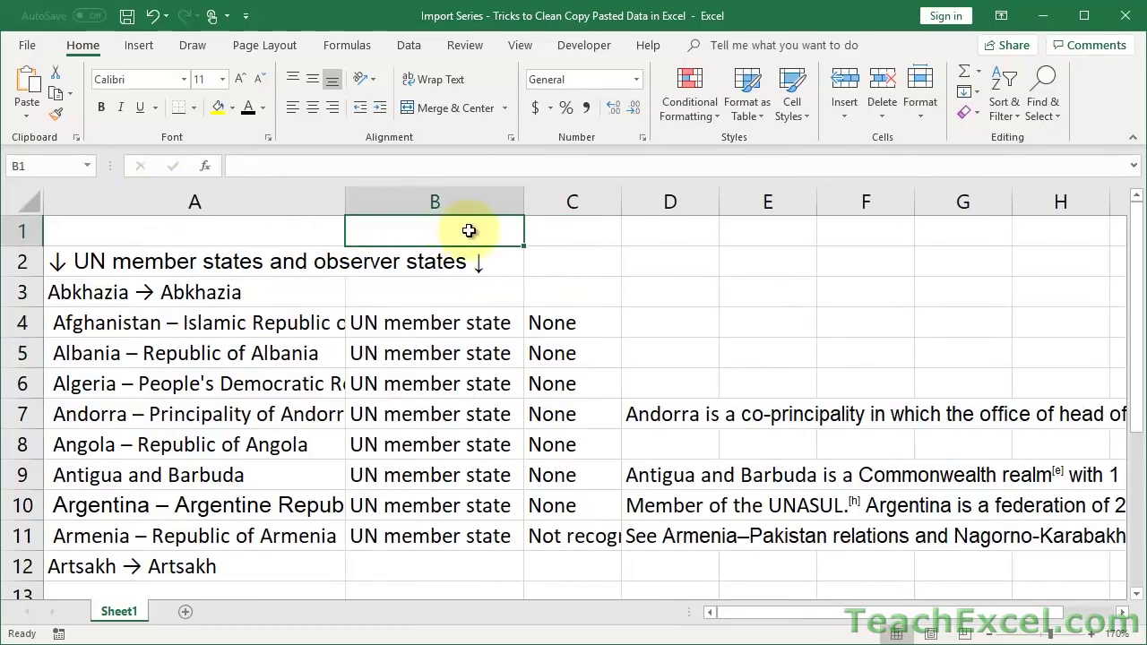
{"action": "left_click_drag", "start_coordinate": [351, 201], "coordinate": [493, 193]}
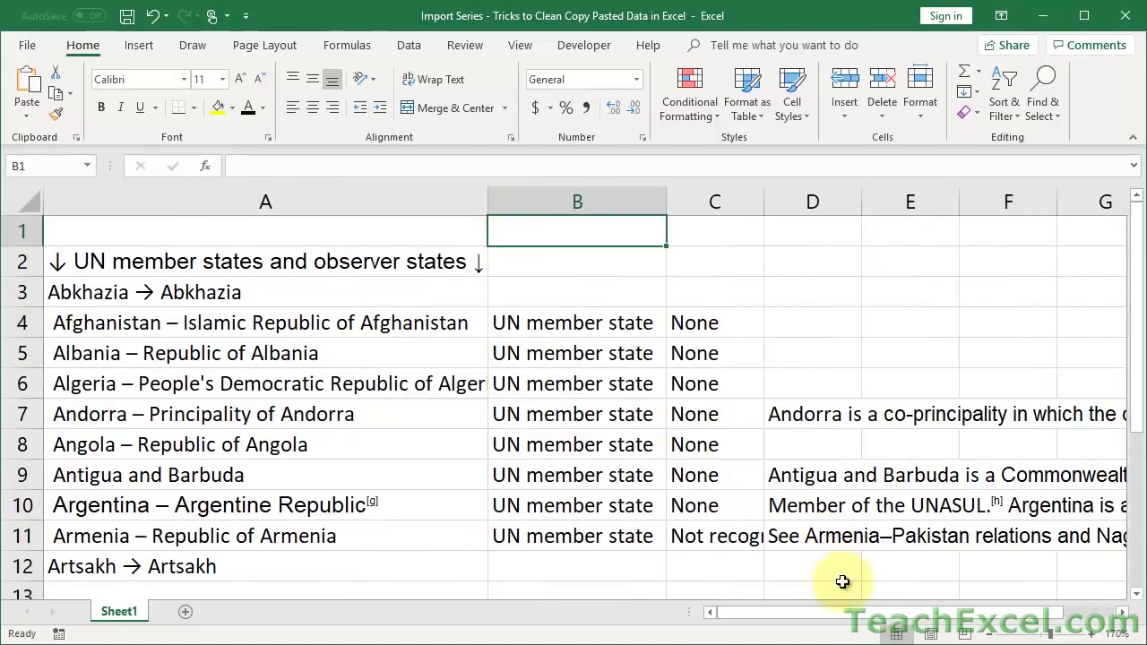
Examine the table at a larger zoom, especially the column D descriptions, for leftover bracketed footnote references.
{"action": "left_click_drag", "start_coordinate": [845, 614], "coordinate": [977, 618]}
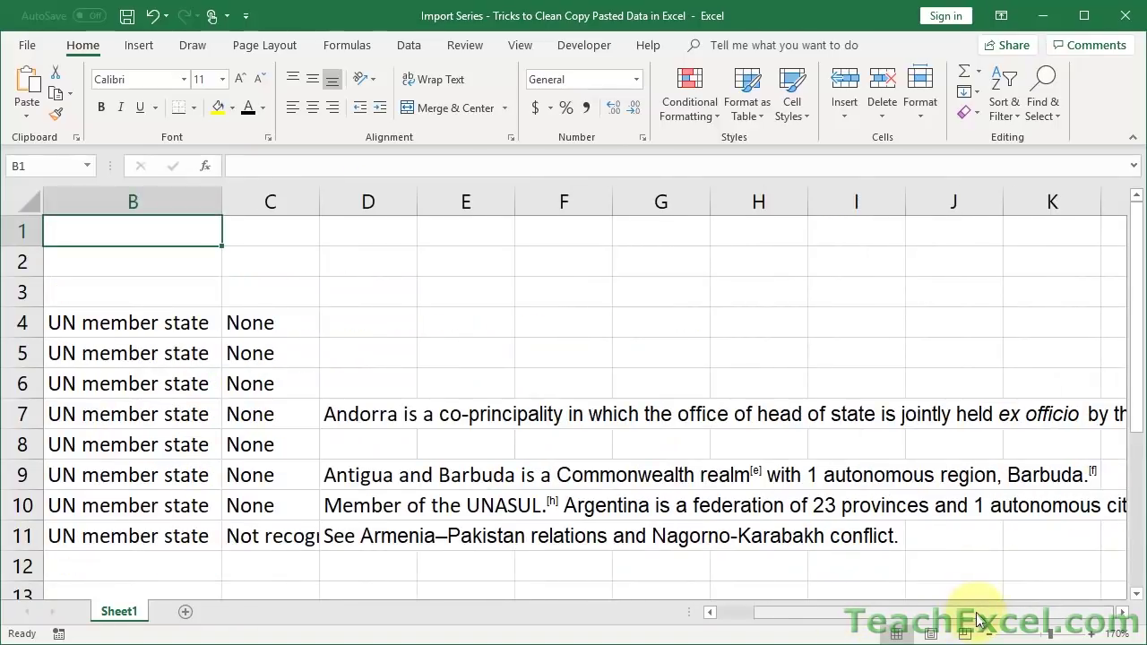
{"action": "left_click", "coordinate": [1096, 633]}
{"action": "left_click", "coordinate": [1095, 634]}
{"action": "left_click", "coordinate": [1095, 634]}
{"action": "left_click", "coordinate": [1096, 634]}
{"action": "left_click", "coordinate": [1096, 634]}
{"action": "left_click", "coordinate": [1096, 634]}
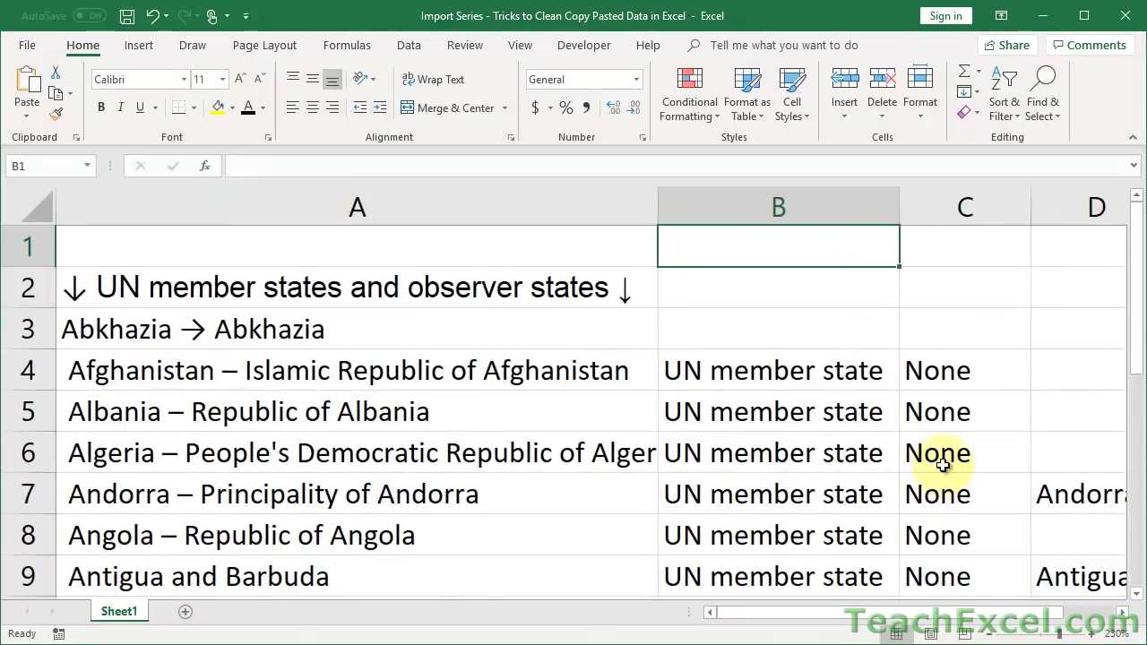
{"action": "scroll", "coordinate": [939, 456], "scroll_direction": "down", "scroll_amount": 2}
{"action": "scroll", "coordinate": [933, 448], "scroll_direction": "up", "scroll_amount": 1}
{"action": "scroll", "coordinate": [905, 542], "scroll_direction": "right", "scroll_amount": 2}
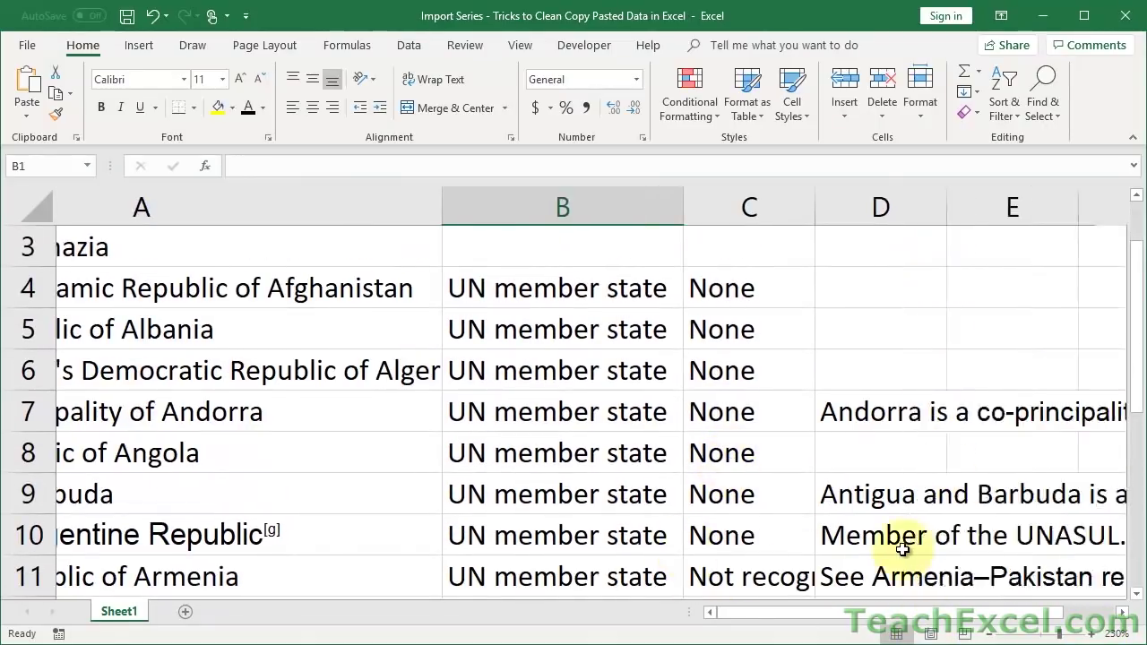
{"action": "scroll", "coordinate": [902, 549], "scroll_direction": "right", "scroll_amount": 2}
{"action": "scroll", "coordinate": [902, 549], "scroll_direction": "left", "scroll_amount": 1}
{"action": "scroll", "coordinate": [902, 549], "scroll_direction": "down", "scroll_amount": 1}
{"action": "scroll", "coordinate": [902, 550], "scroll_direction": "right", "scroll_amount": 1}
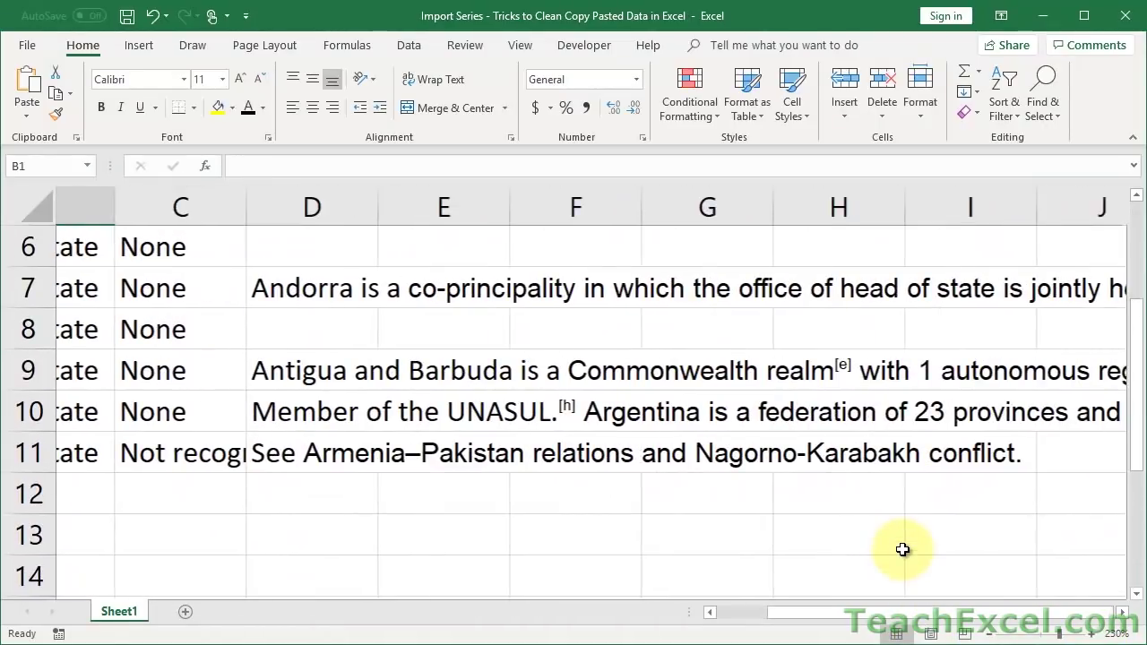
{"action": "scroll", "coordinate": [902, 549], "scroll_direction": "right", "scroll_amount": 1}
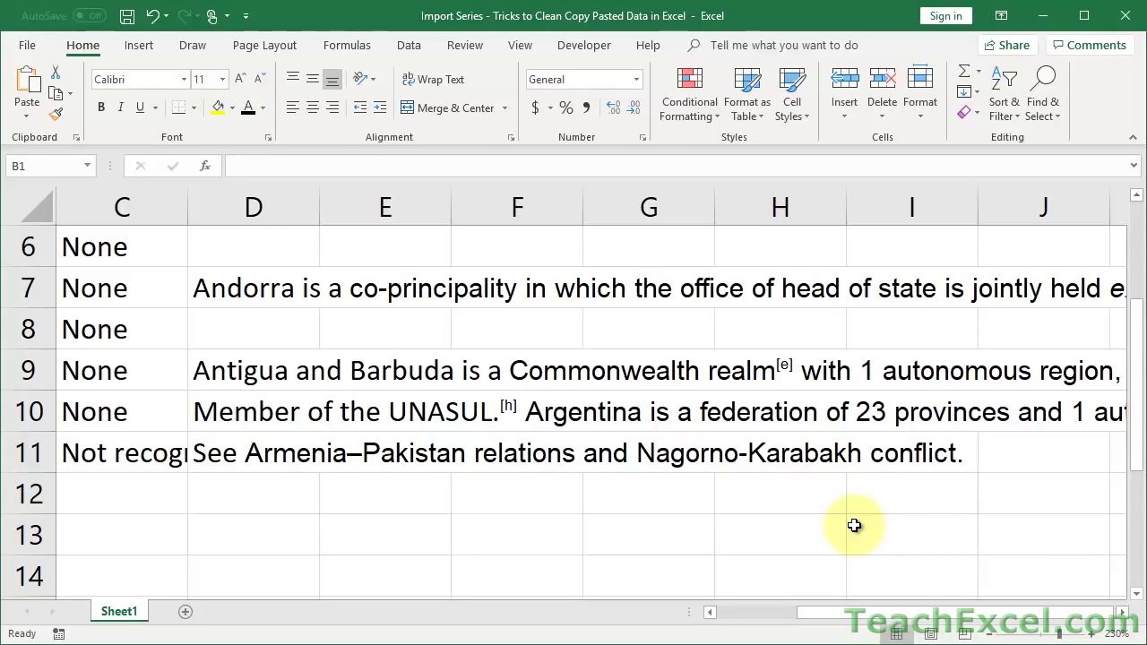
Inspect the text of cell D9 in edit mode for bracketed footnote markers, leaving its content as it is.
{"action": "left_click", "coordinate": [776, 371]}
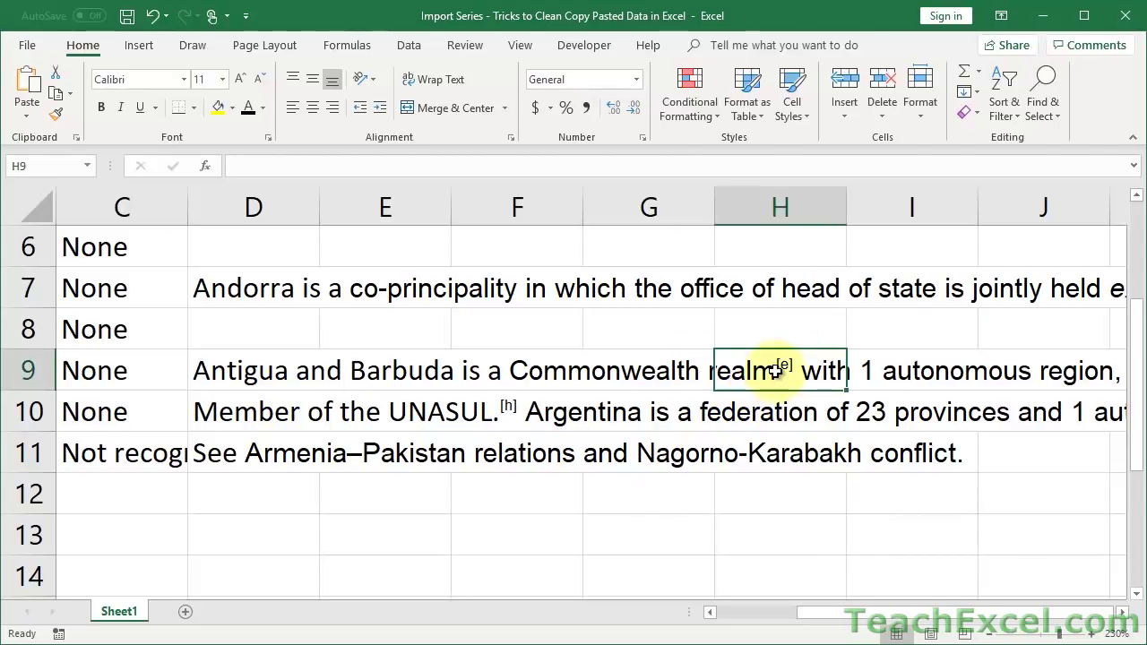
{"action": "double_click", "coordinate": [776, 371]}
{"action": "key", "text": "Escape"}
{"action": "double_click", "coordinate": [237, 371]}
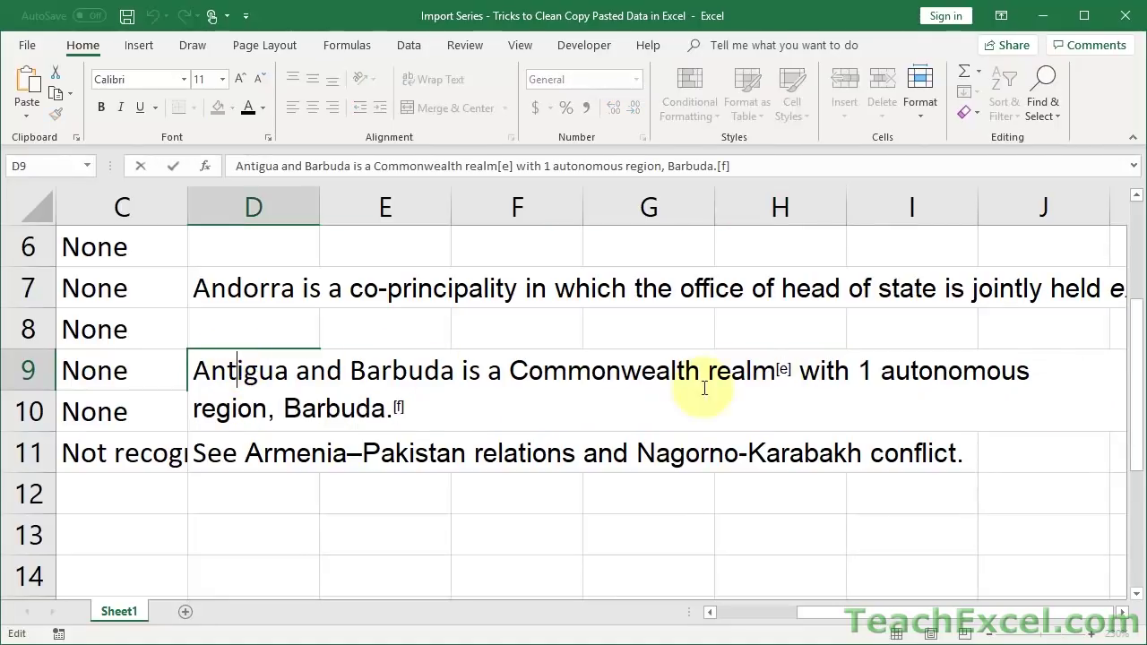
{"action": "left_click", "coordinate": [793, 370]}
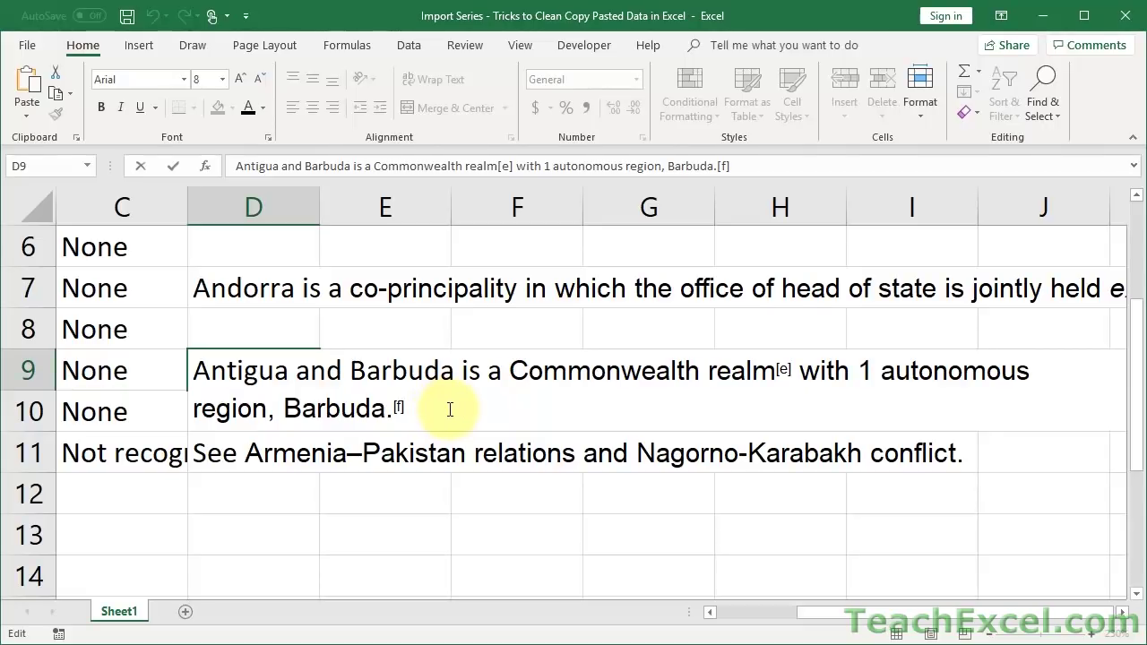
{"action": "key", "text": "Escape"}
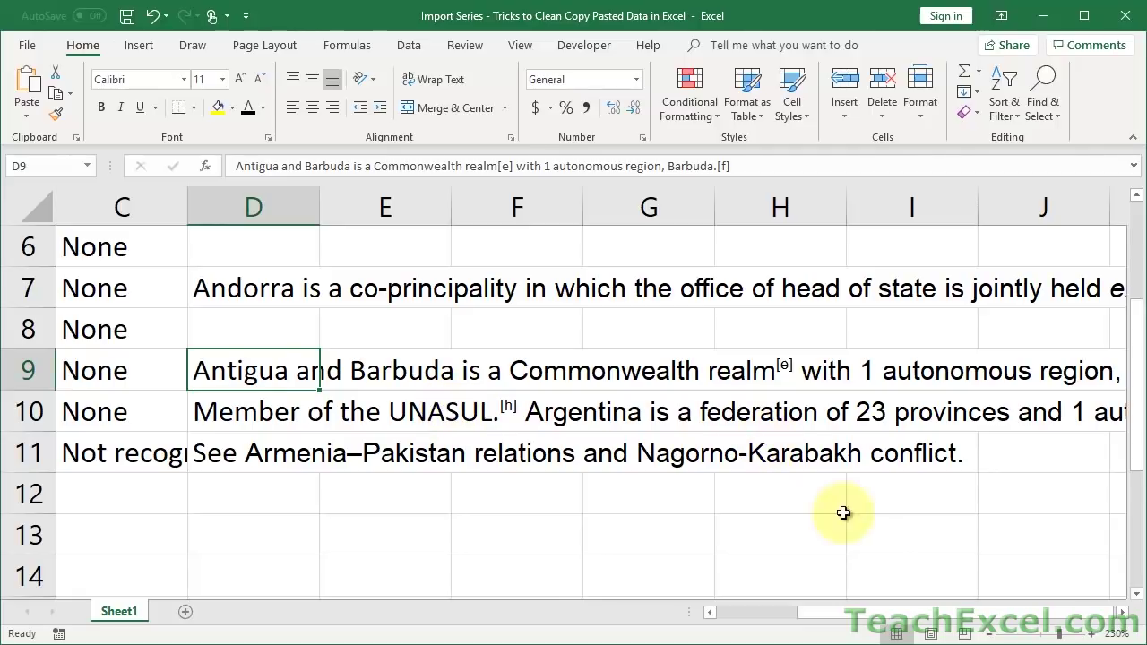
{"action": "left_click", "coordinate": [880, 615]}
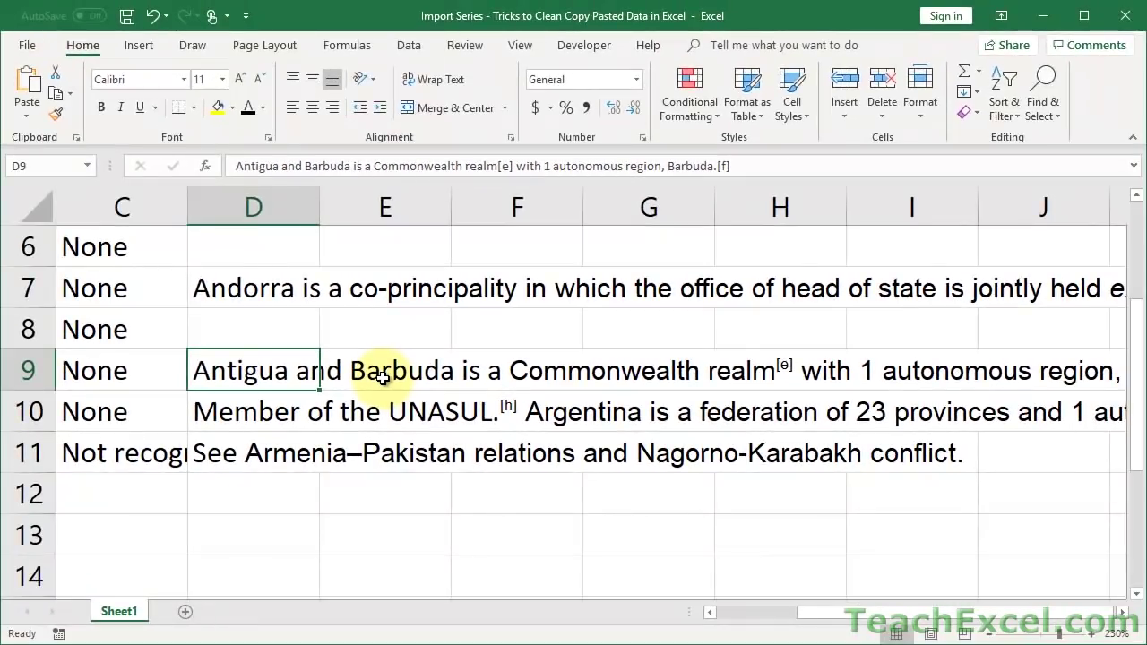
{"action": "key", "text": "ctrl+f"}
{"action": "left_click", "coordinate": [770, 277]}
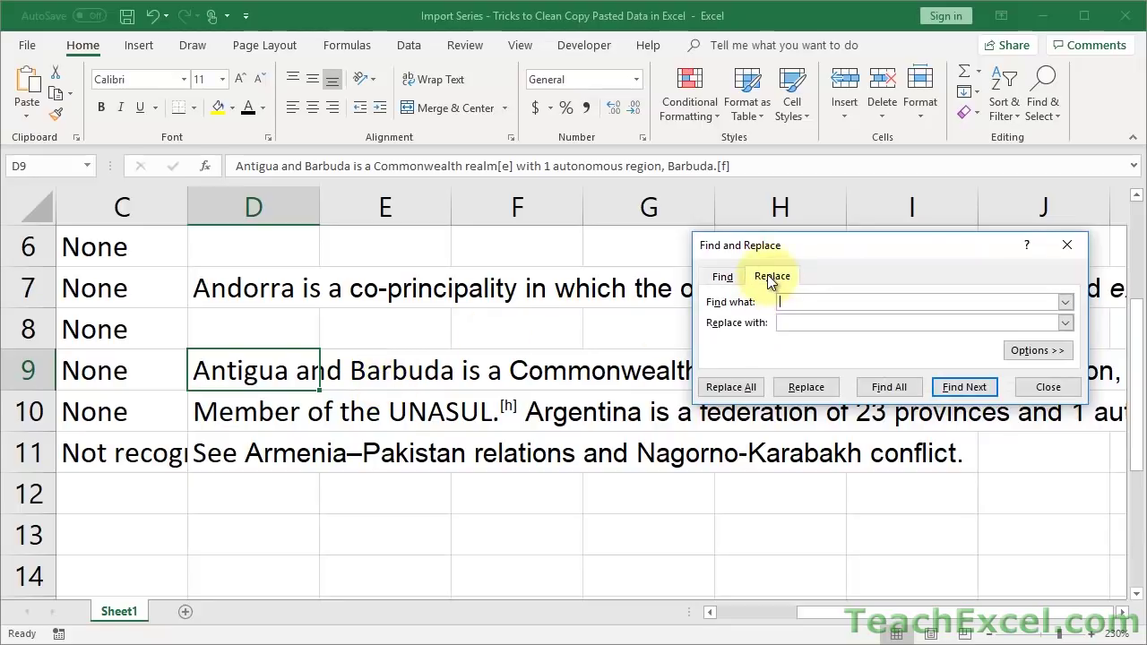
{"action": "left_click_drag", "start_coordinate": [840, 247], "coordinate": [409, 173]}
{"action": "left_click", "coordinate": [632, 174]}
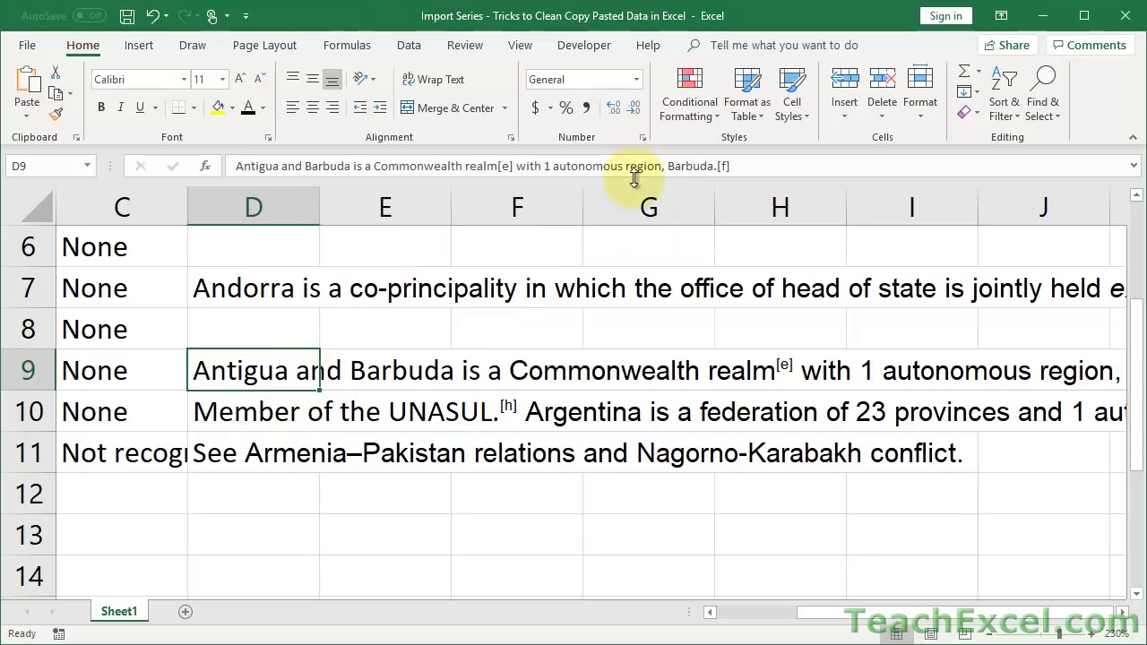
Remove every bracketed footnote reference from the sheet by replacing all matches of [*] with nothing.
{"action": "key", "text": "ctrl+h"}
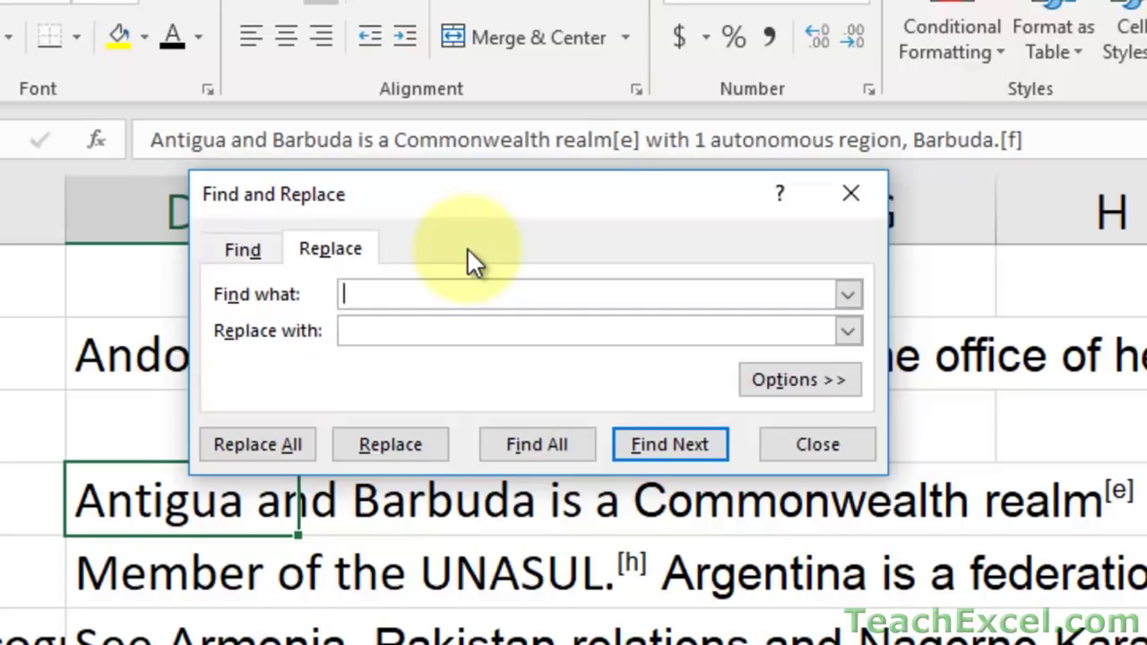
{"action": "type", "text": "["}
{"action": "type", "text": "*"}
{"action": "type", "text": "]"}
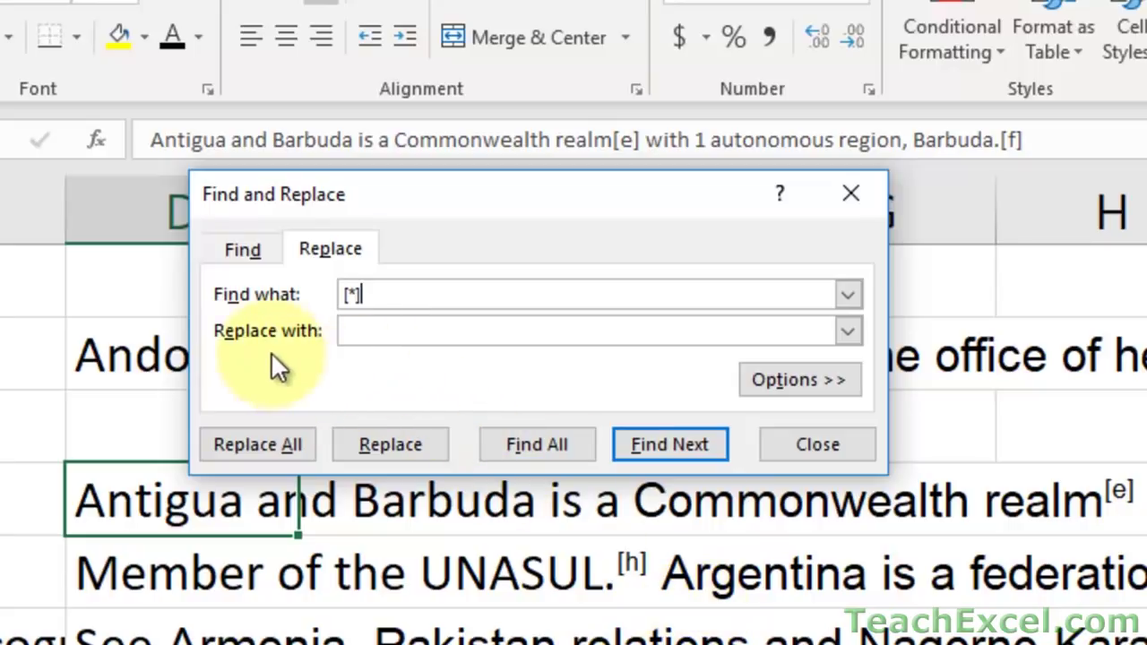
{"action": "left_click", "coordinate": [394, 334]}
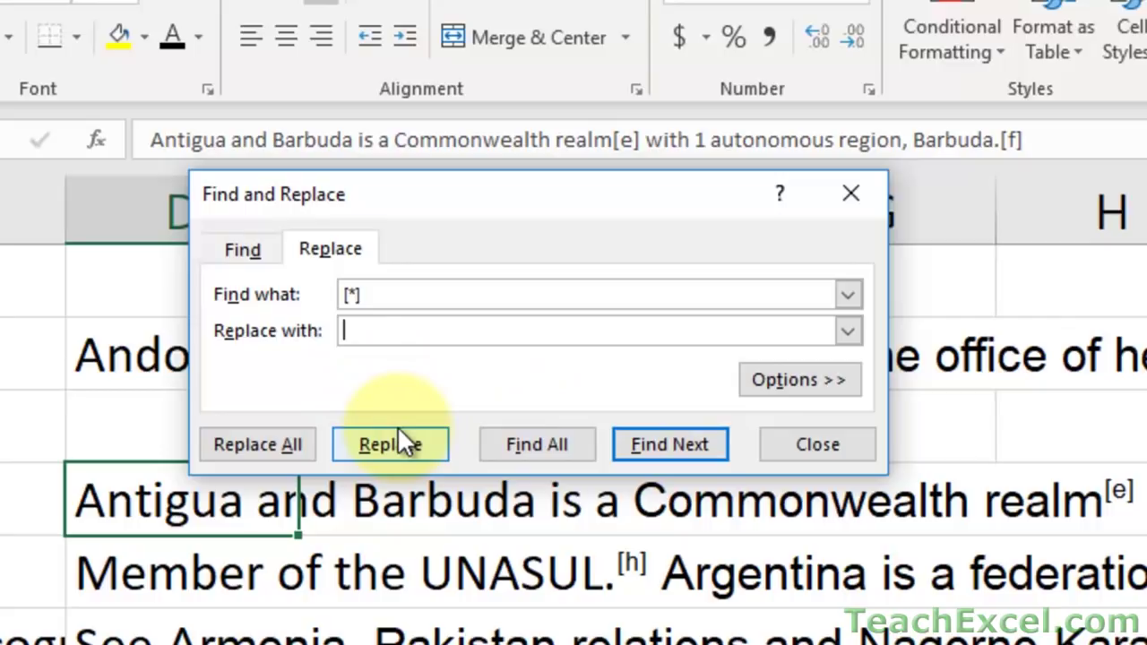
{"action": "left_click", "coordinate": [286, 443]}
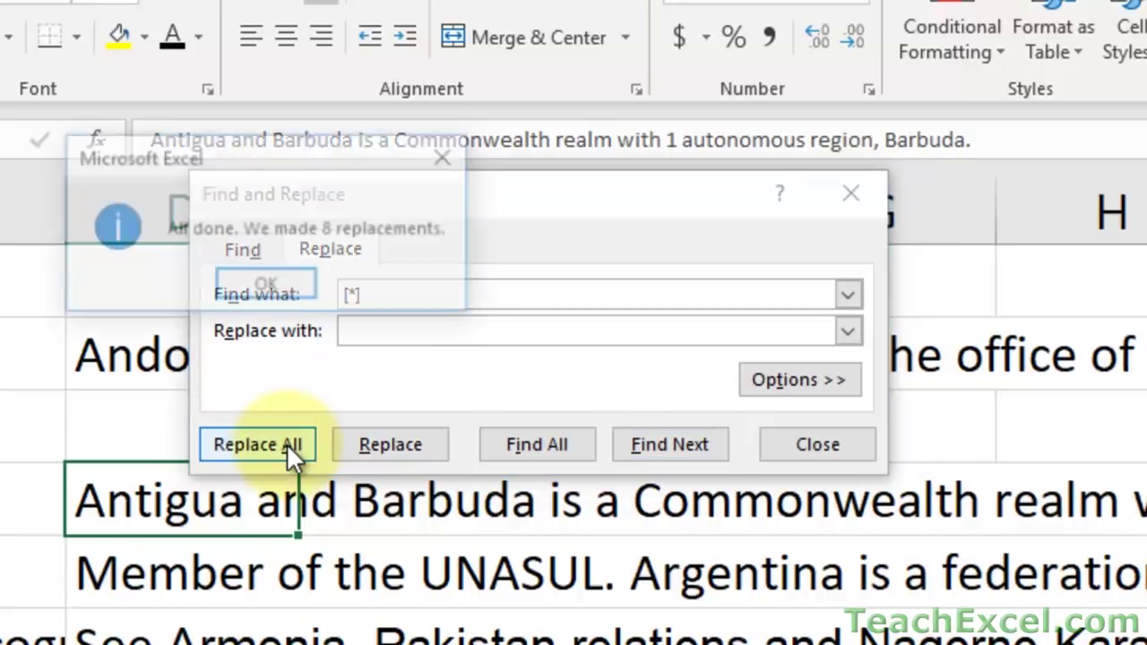
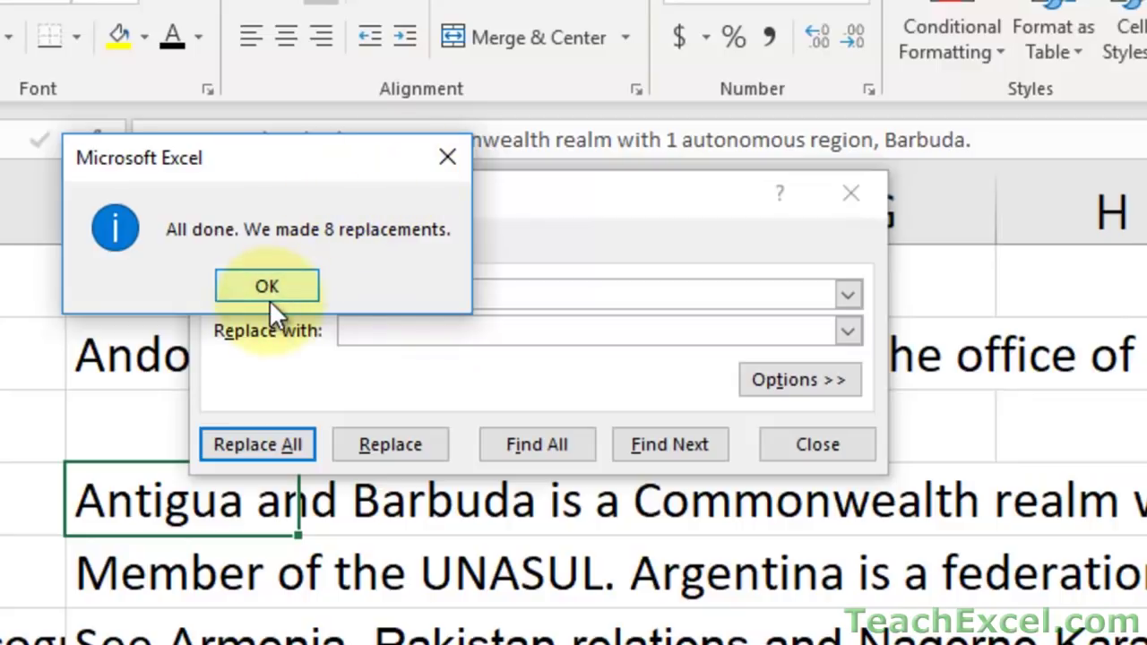
{"action": "left_click", "coordinate": [268, 288]}
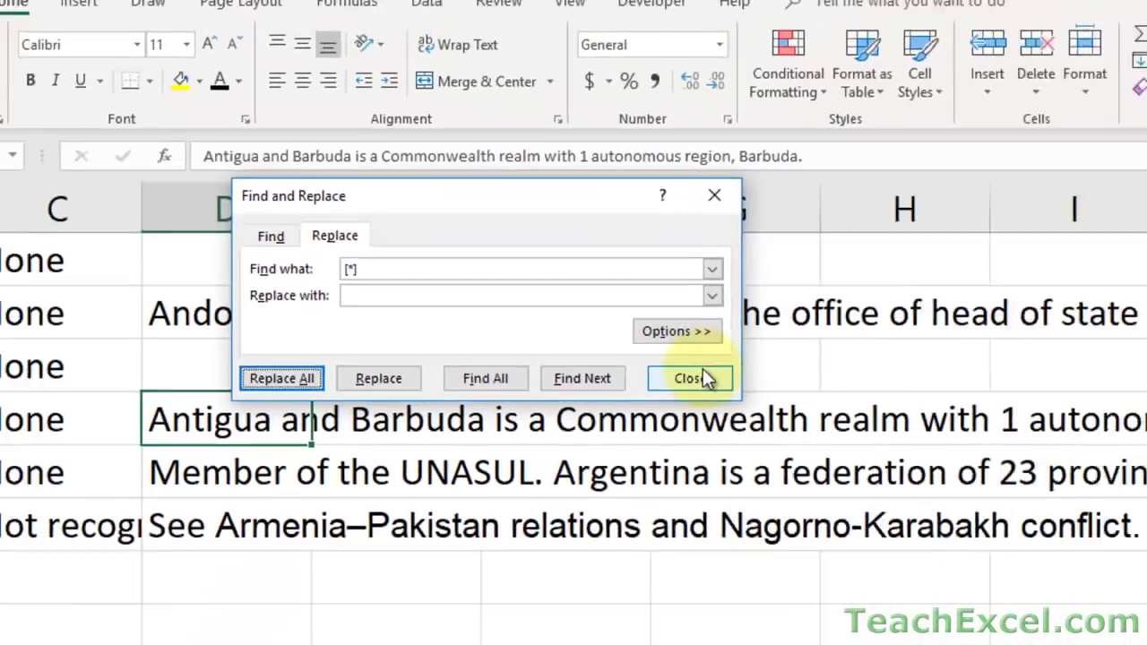
{"action": "left_click", "coordinate": [817, 444]}
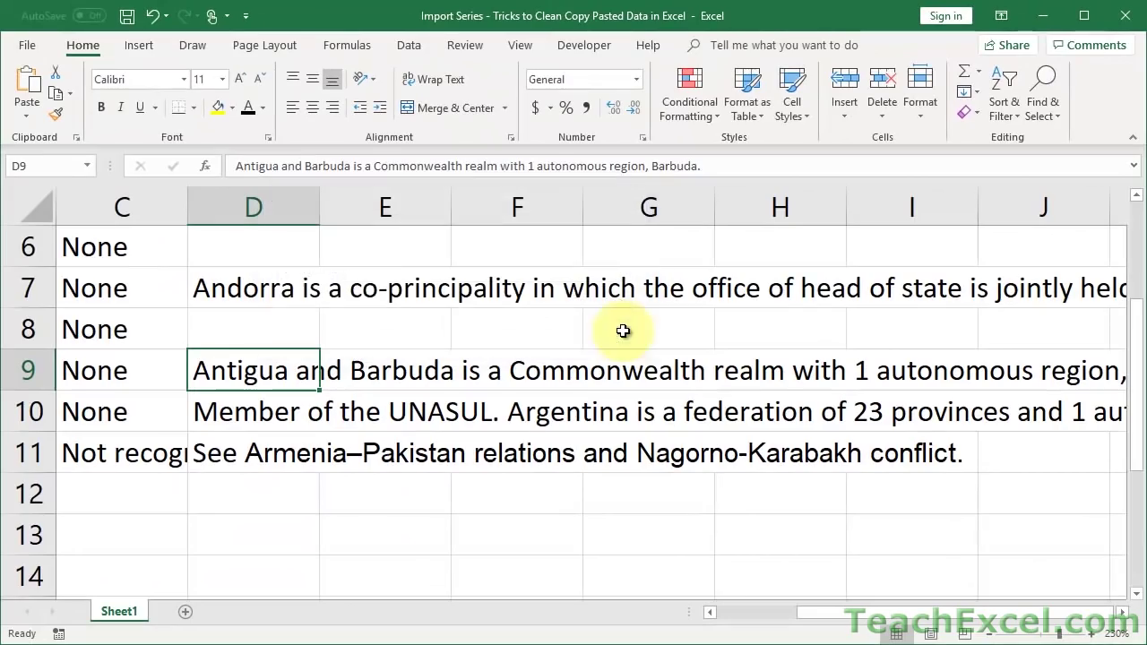
Review the whole table at different zoom levels to check the text in columns A to D.
{"action": "left_click", "coordinate": [994, 631]}
{"action": "left_click", "coordinate": [994, 631]}
{"action": "left_click", "coordinate": [994, 631]}
{"action": "left_click", "coordinate": [991, 630]}
{"action": "left_click", "coordinate": [991, 630]}
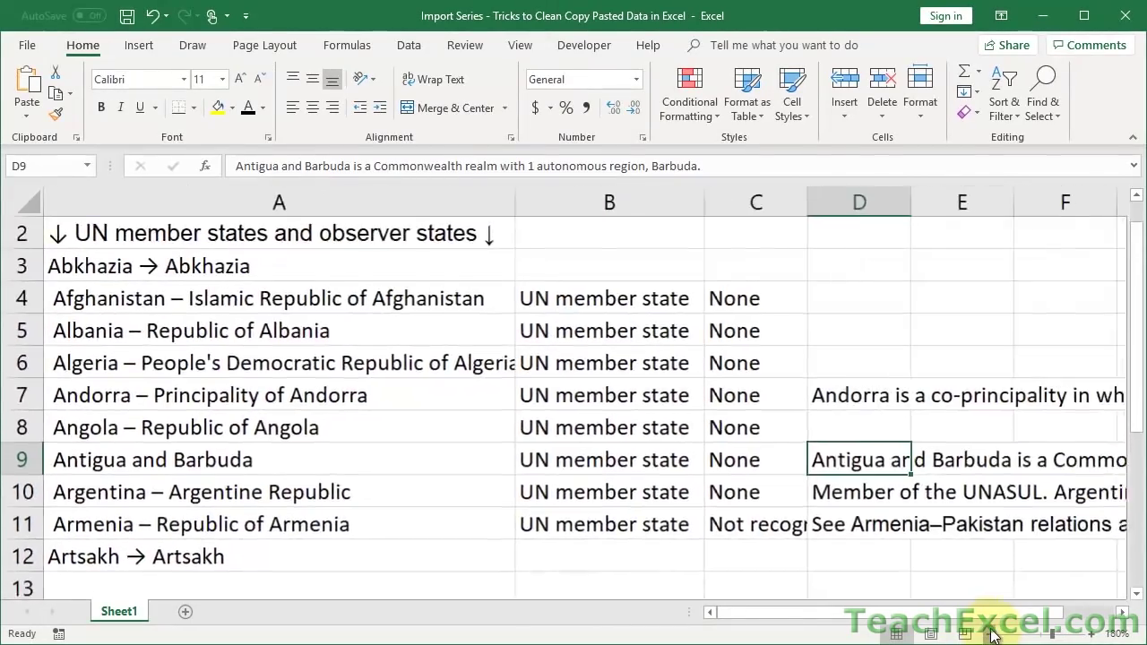
{"action": "left_click", "coordinate": [990, 630]}
{"action": "left_click", "coordinate": [990, 630]}
{"action": "left_click", "coordinate": [990, 630]}
{"action": "left_click", "coordinate": [991, 630]}
{"action": "left_click", "coordinate": [991, 630]}
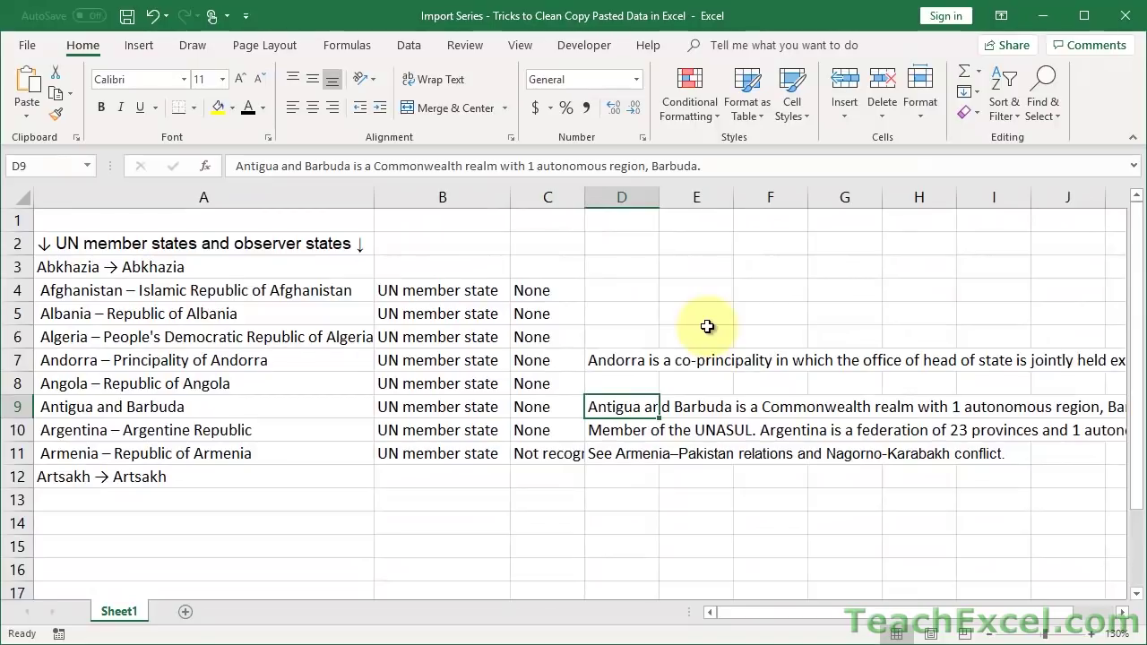
{"action": "scroll", "coordinate": [707, 326], "scroll_direction": "up", "scroll_amount": 1, "text": "ctrl"}
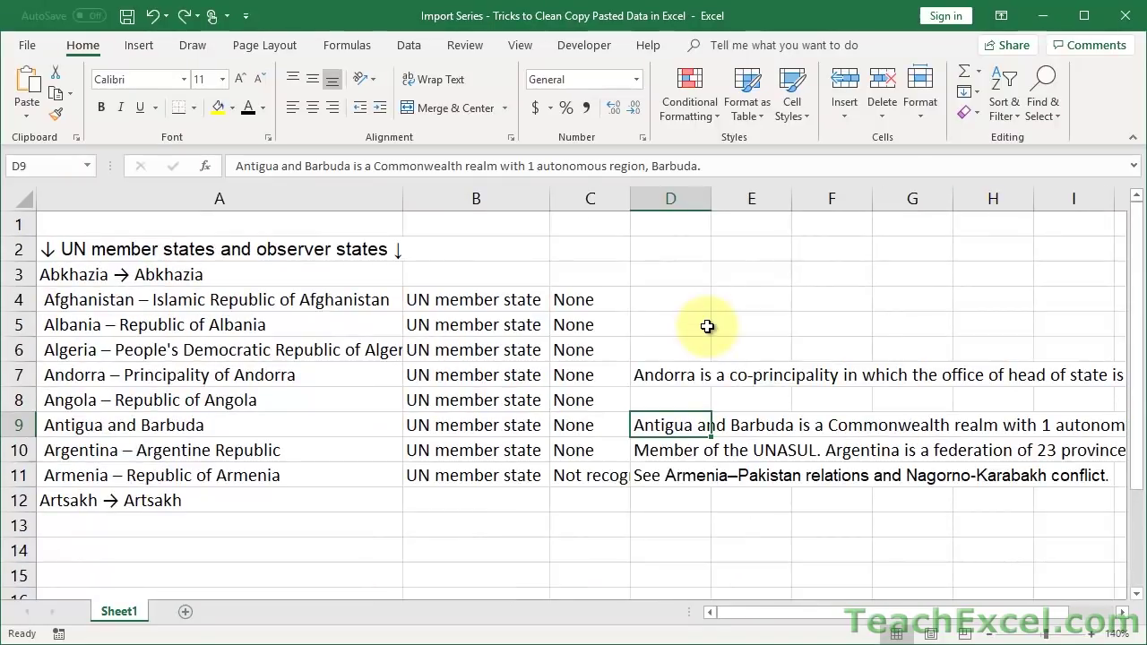
{"action": "scroll", "coordinate": [707, 326], "scroll_direction": "up", "scroll_amount": 7, "text": "ctrl"}
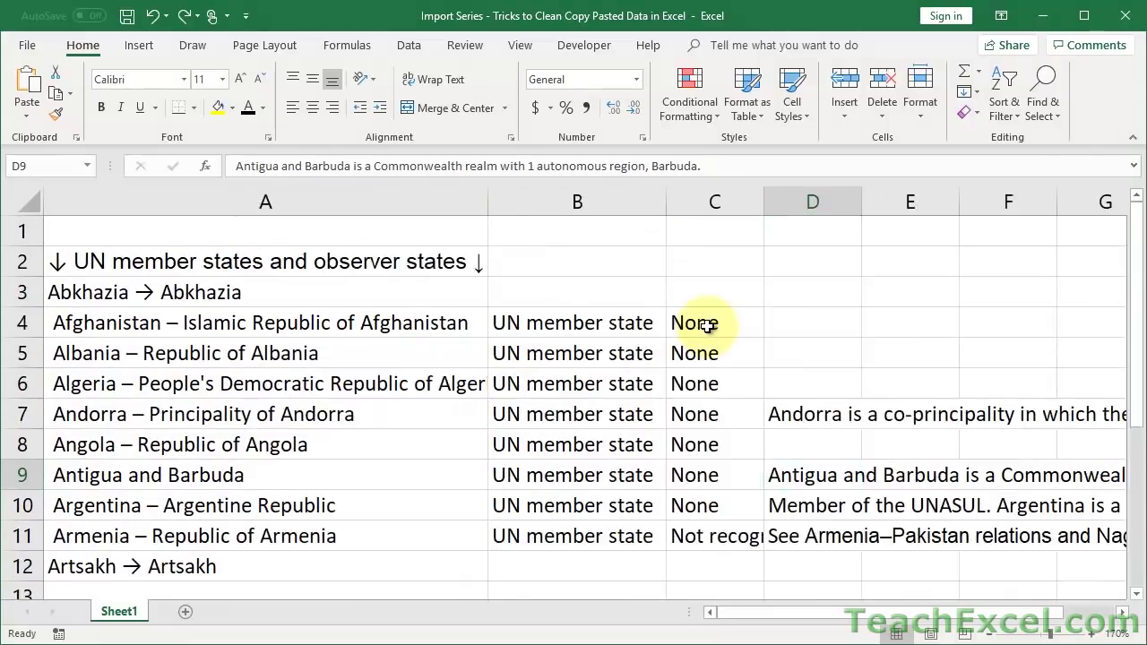
Strip the bracketed footnote markers from the descriptions again by replacing all matches of [*] with nothing.
{"action": "scroll", "coordinate": [707, 327], "scroll_direction": "up", "scroll_amount": 1, "text": "ctrl"}
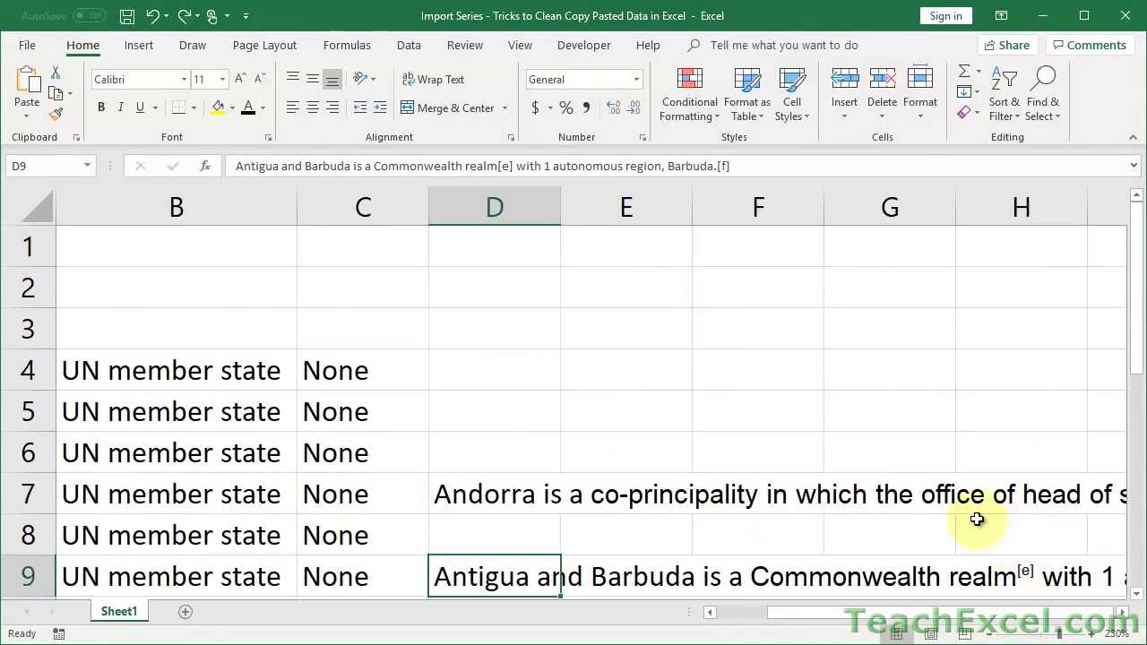
{"action": "scroll", "coordinate": [976, 518], "scroll_direction": "down", "scroll_amount": 1}
{"action": "scroll", "coordinate": [976, 518], "scroll_direction": "down", "scroll_amount": 1}
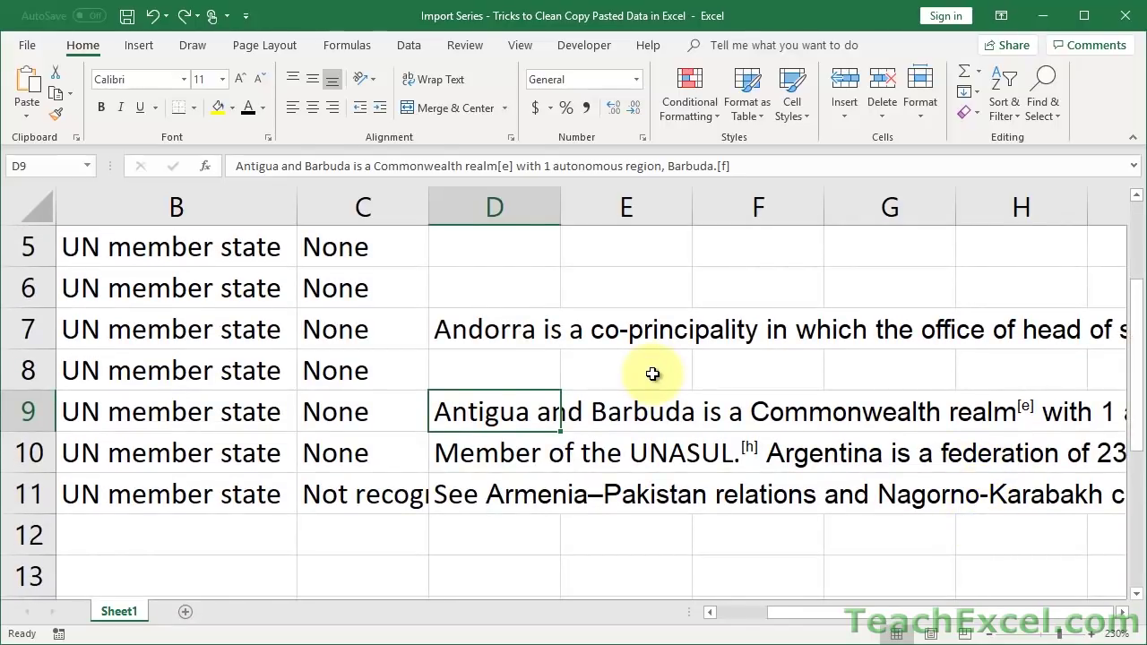
{"action": "key", "text": "ctrl+f"}
{"action": "left_click", "coordinate": [337, 255]}
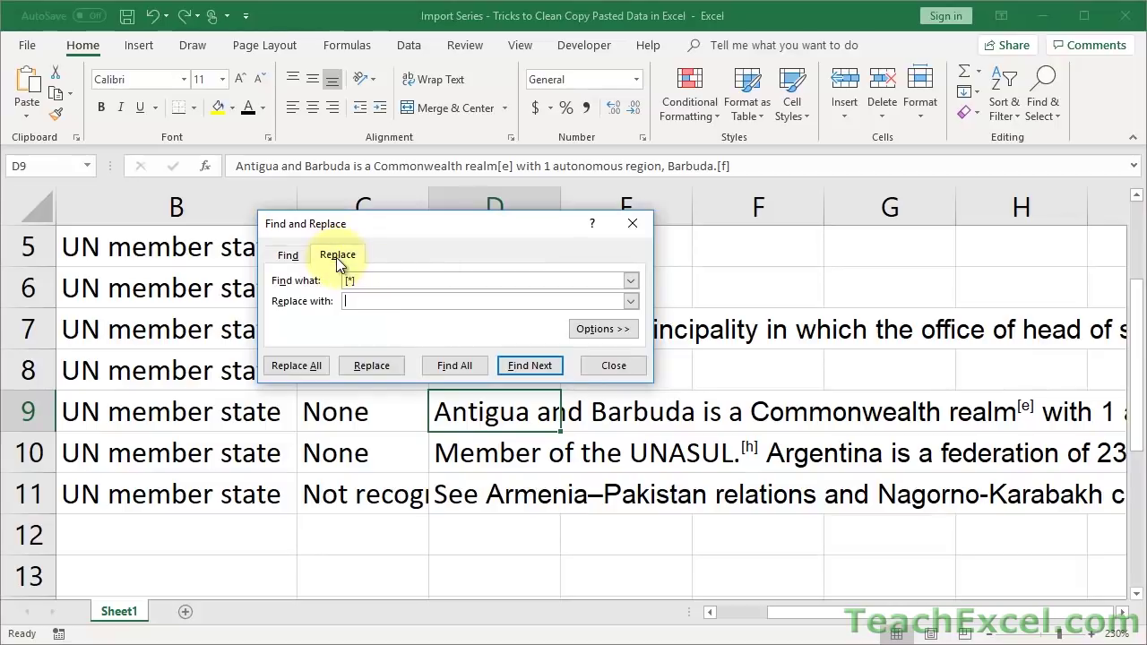
{"action": "left_click", "coordinate": [380, 282]}
{"action": "key", "text": "BackSpace"}
{"action": "key", "text": "BackSpace"}
{"action": "key", "text": "BackSpace"}
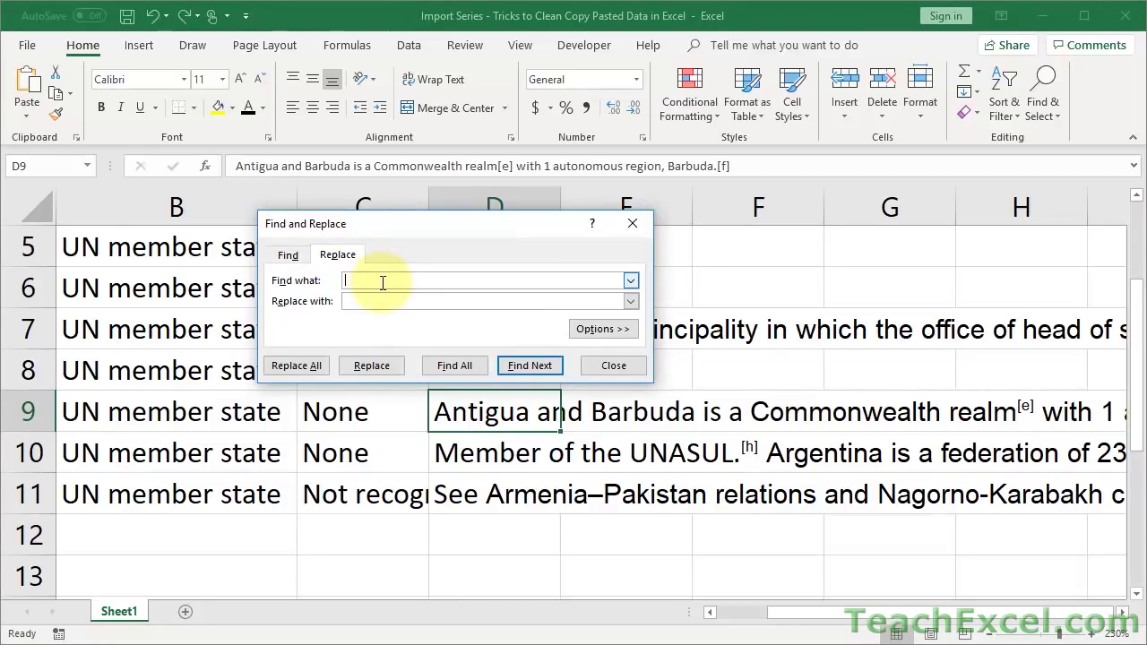
{"action": "type", "text": "[*]"}
{"action": "left_click", "coordinate": [298, 365]}
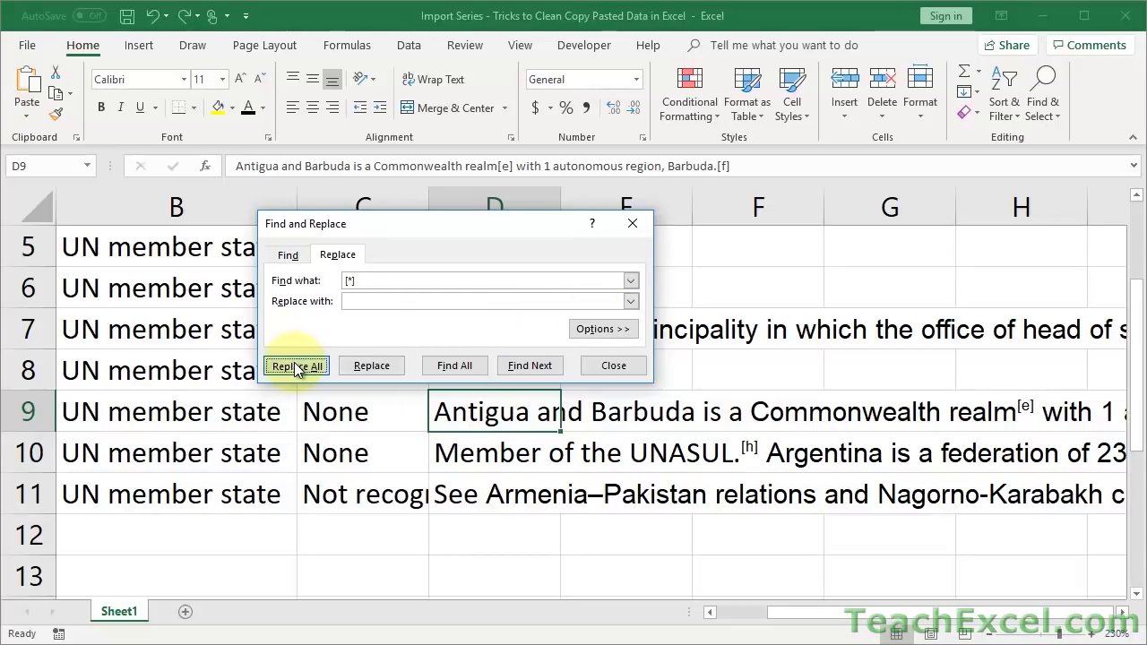
{"action": "left_click", "coordinate": [302, 250]}
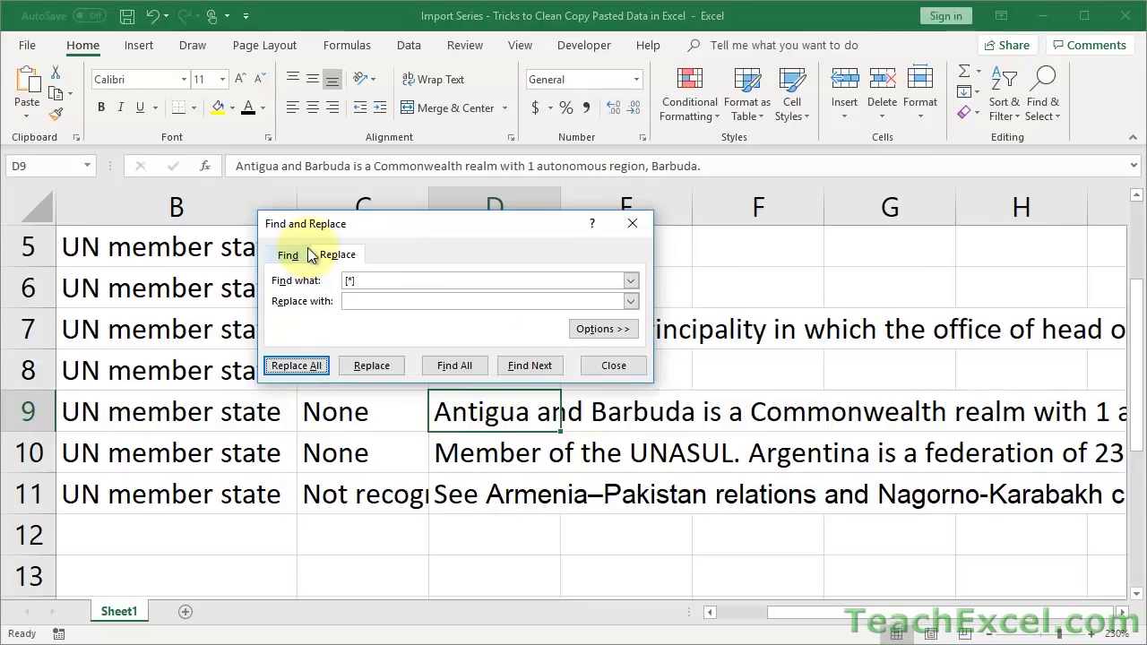
{"action": "left_click", "coordinate": [614, 365]}
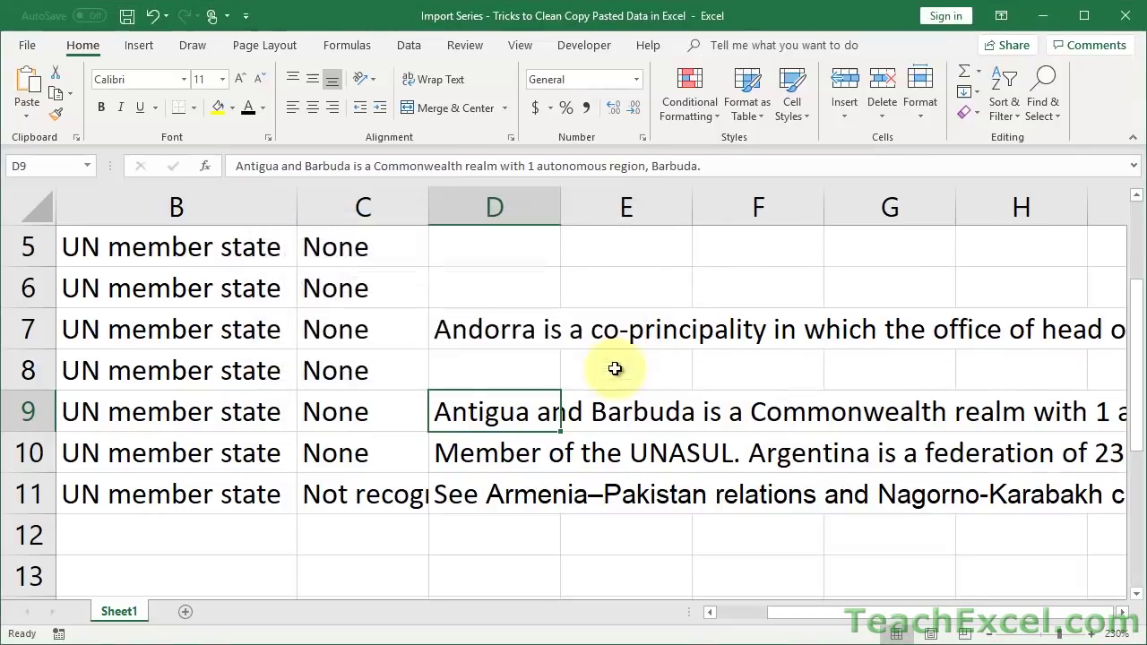
Review the whole table at 100% zoom for remaining unwanted characters.
{"action": "left_click", "coordinate": [990, 634]}
{"action": "left_click", "coordinate": [990, 634]}
{"action": "left_click", "coordinate": [990, 634]}
{"action": "left_click", "coordinate": [990, 634]}
{"action": "left_click", "coordinate": [990, 634]}
{"action": "left_click", "coordinate": [990, 634]}
{"action": "left_click", "coordinate": [990, 634]}
{"action": "left_click", "coordinate": [990, 635]}
{"action": "left_click", "coordinate": [990, 634]}
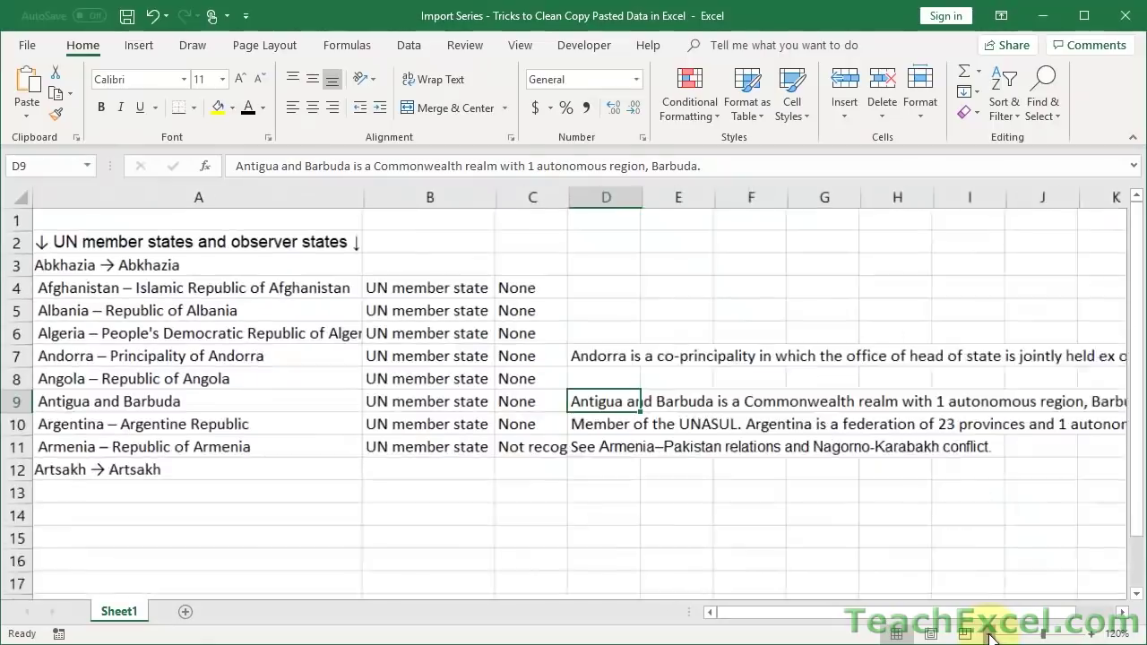
{"action": "left_click", "coordinate": [990, 634]}
{"action": "left_click", "coordinate": [990, 635]}
{"action": "left_click", "coordinate": [990, 634]}
{"action": "left_click", "coordinate": [989, 634]}
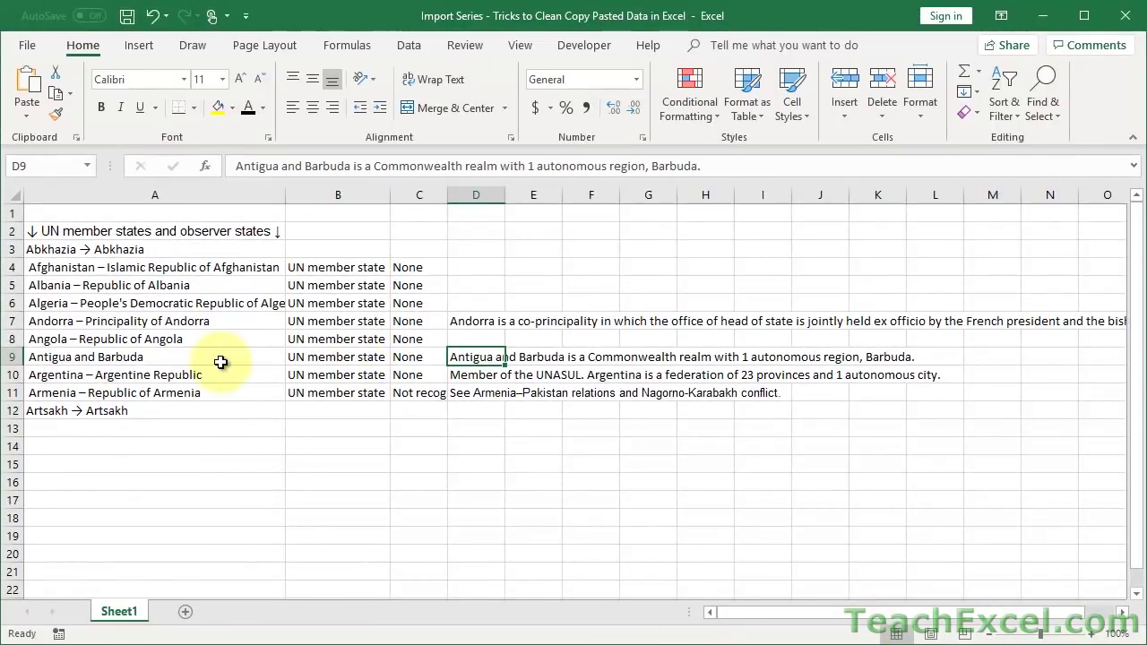
Copy the arrow character from the text in cell A12, leaving the cell's content as it is.
{"action": "left_click", "coordinate": [94, 410]}
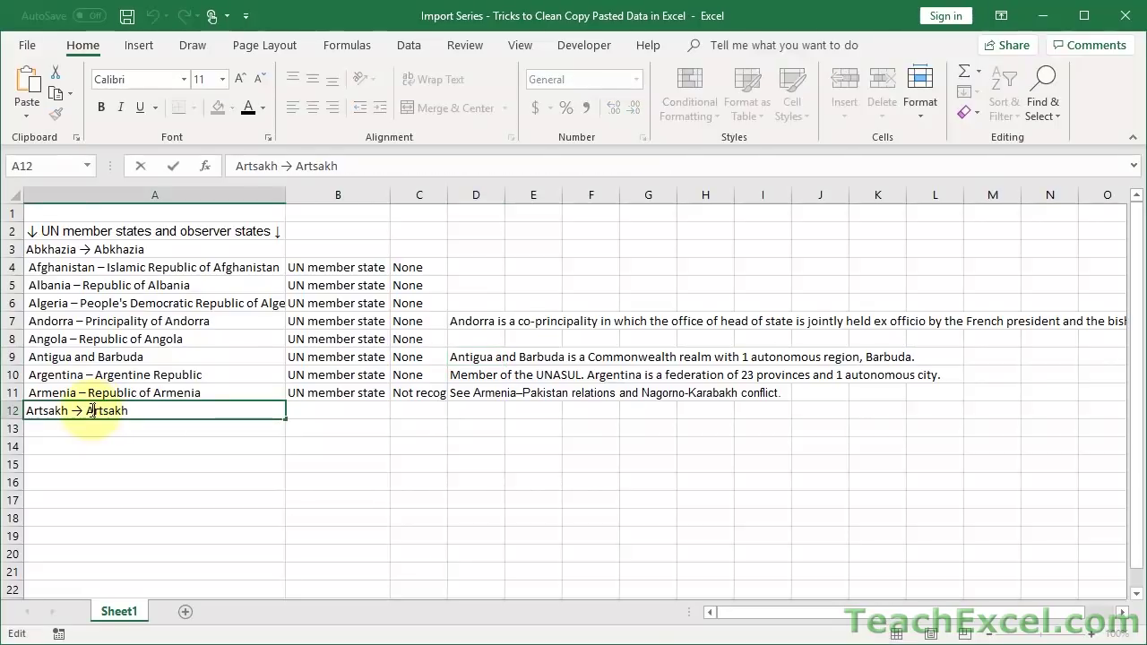
{"action": "double_click", "coordinate": [85, 410]}
{"action": "left_click_drag", "start_coordinate": [84, 410], "coordinate": [71, 410]}
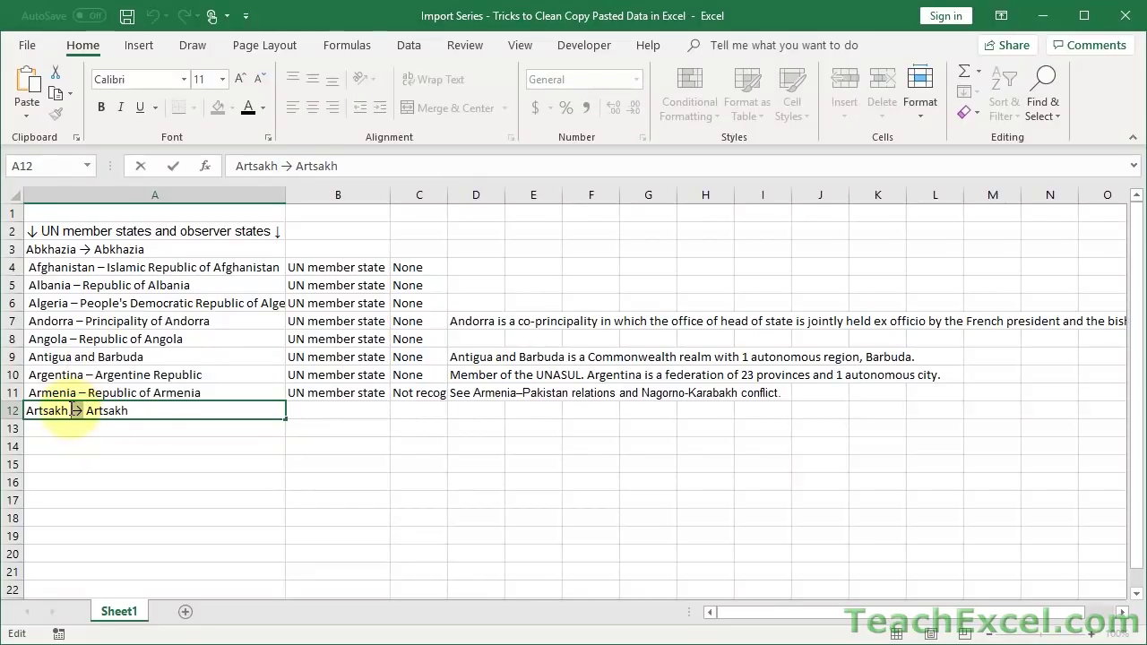
{"action": "key", "text": "Escape"}
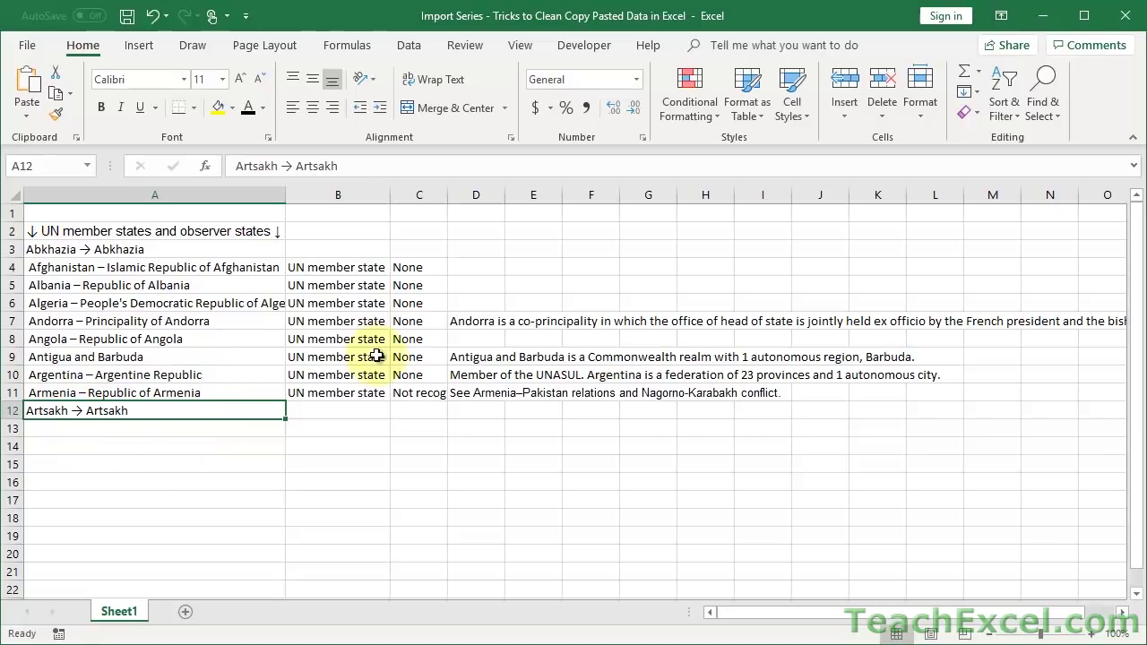
Remove every → arrow from the sheet by replacing all matches of the copied character with nothing.
{"action": "key", "text": "ctrl+h"}
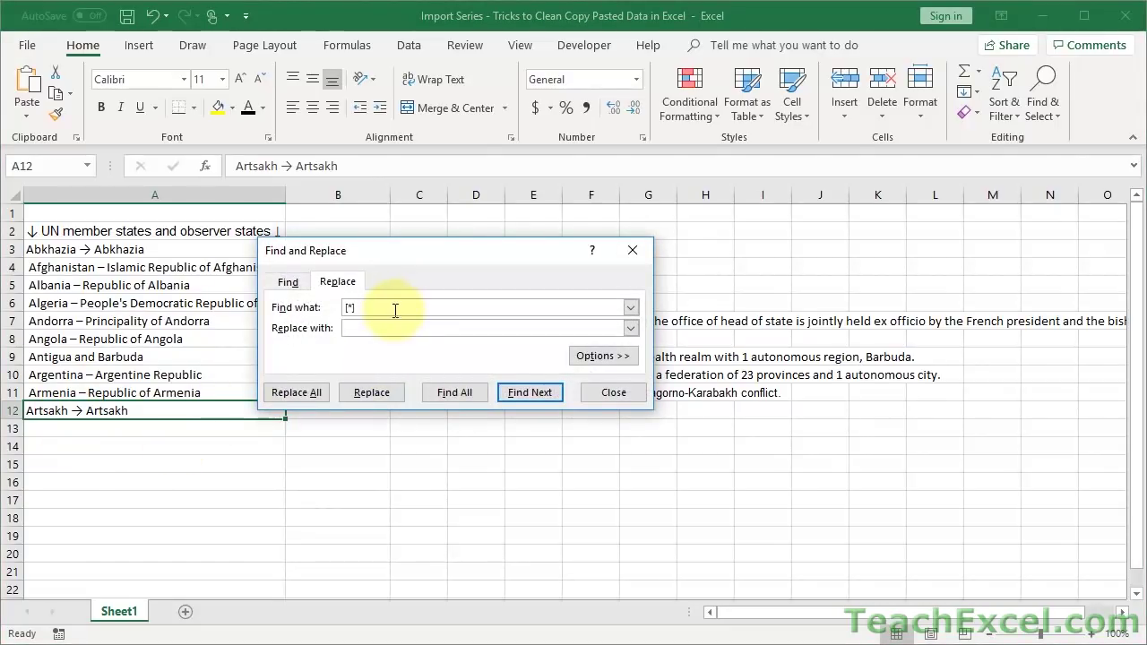
{"action": "key", "text": "BackSpace"}
{"action": "key", "text": "BackSpace"}
{"action": "key", "text": "BackSpace"}
{"action": "type", "text": "–"}
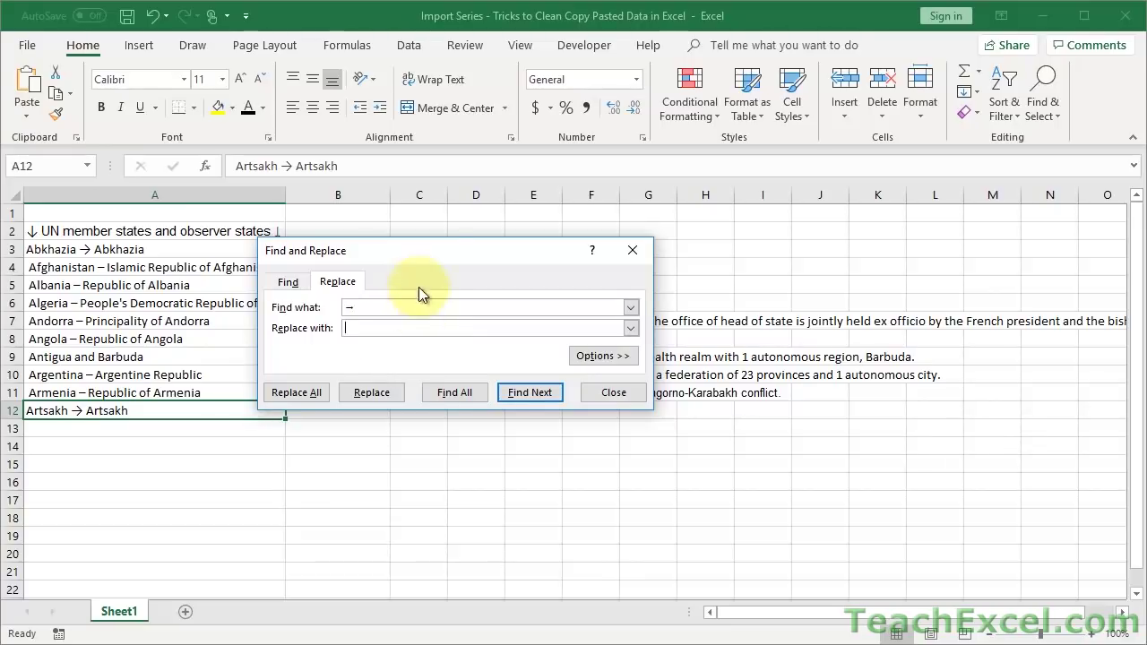
{"action": "left_click_drag", "start_coordinate": [426, 250], "coordinate": [515, 248]}
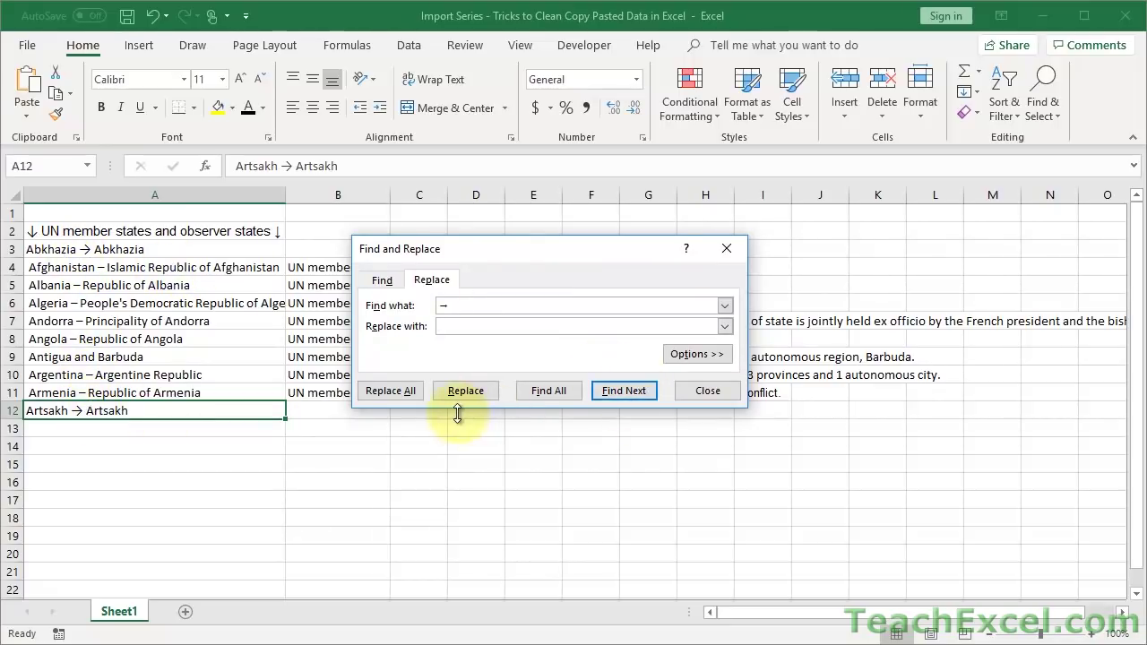
{"action": "left_click", "coordinate": [395, 399]}
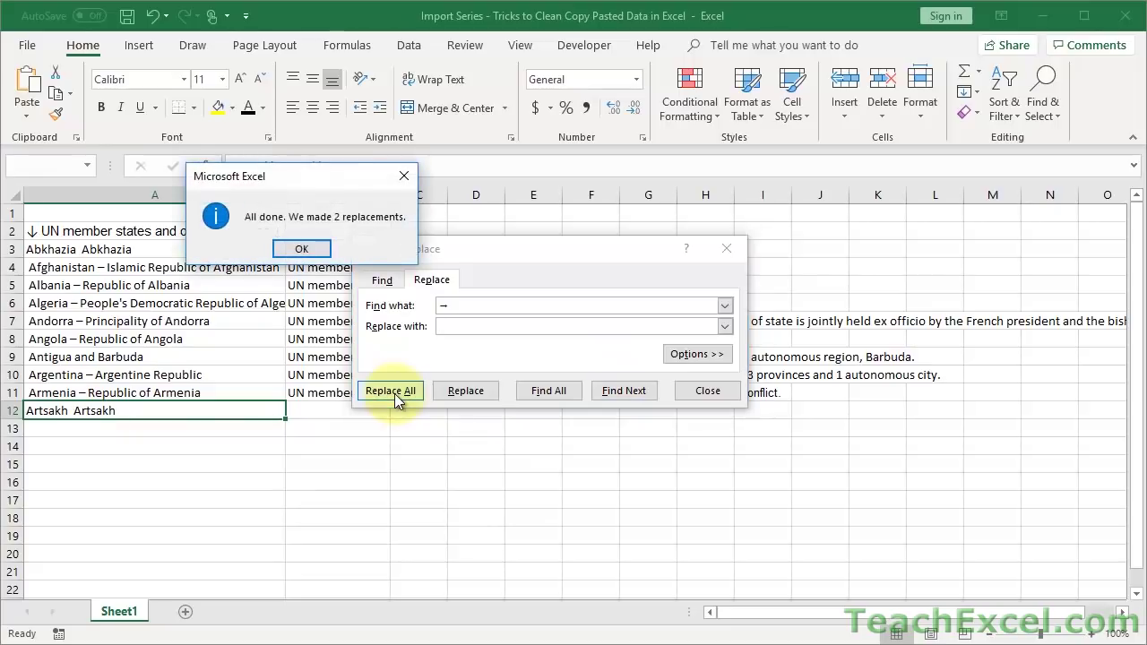
{"action": "left_click", "coordinate": [301, 249]}
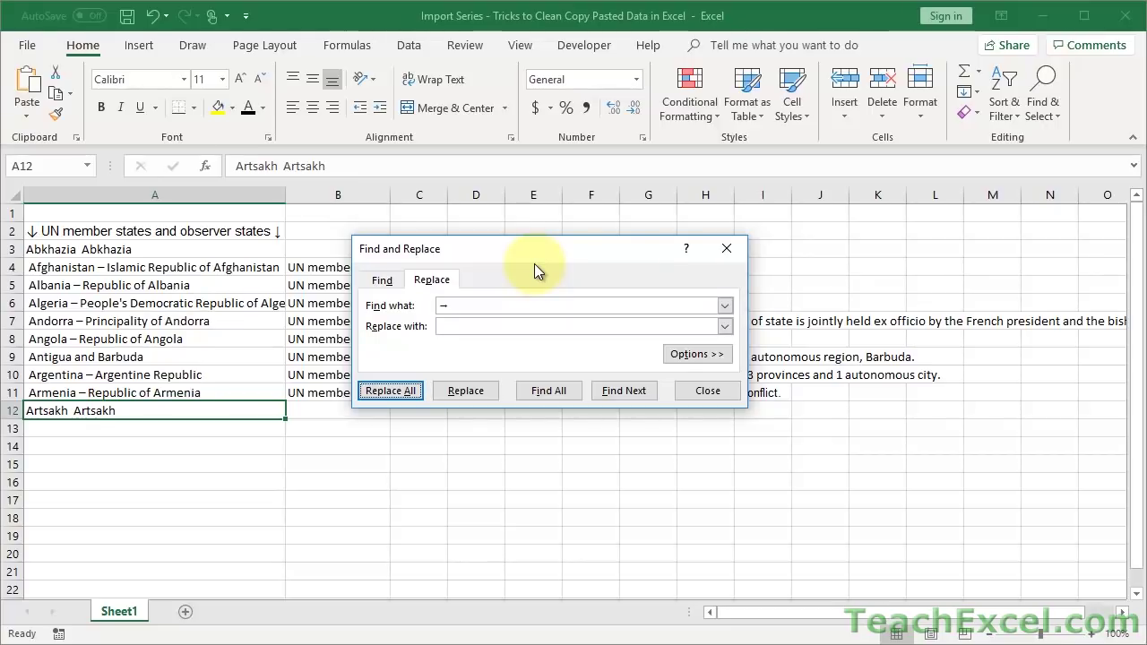
{"action": "left_click", "coordinate": [731, 251]}
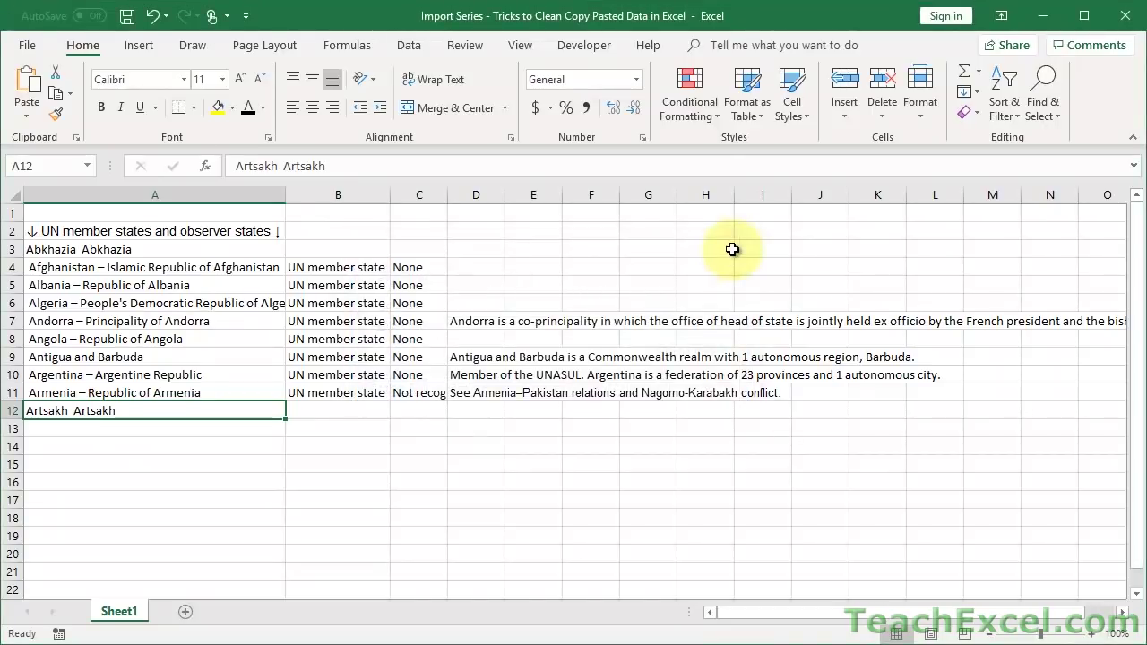
Check the Selection pane for leftover pictures or objects on the sheet, and close it.
{"action": "left_click", "coordinate": [1039, 112]}
{"action": "left_click", "coordinate": [1030, 356]}
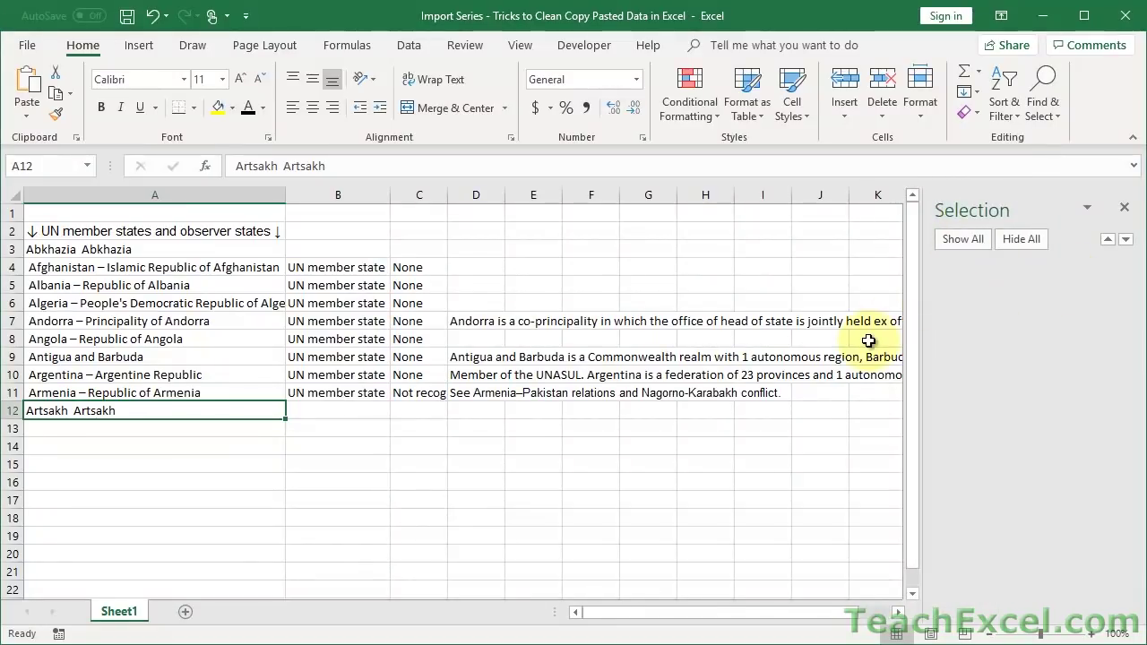
{"action": "left_click", "coordinate": [1124, 208]}
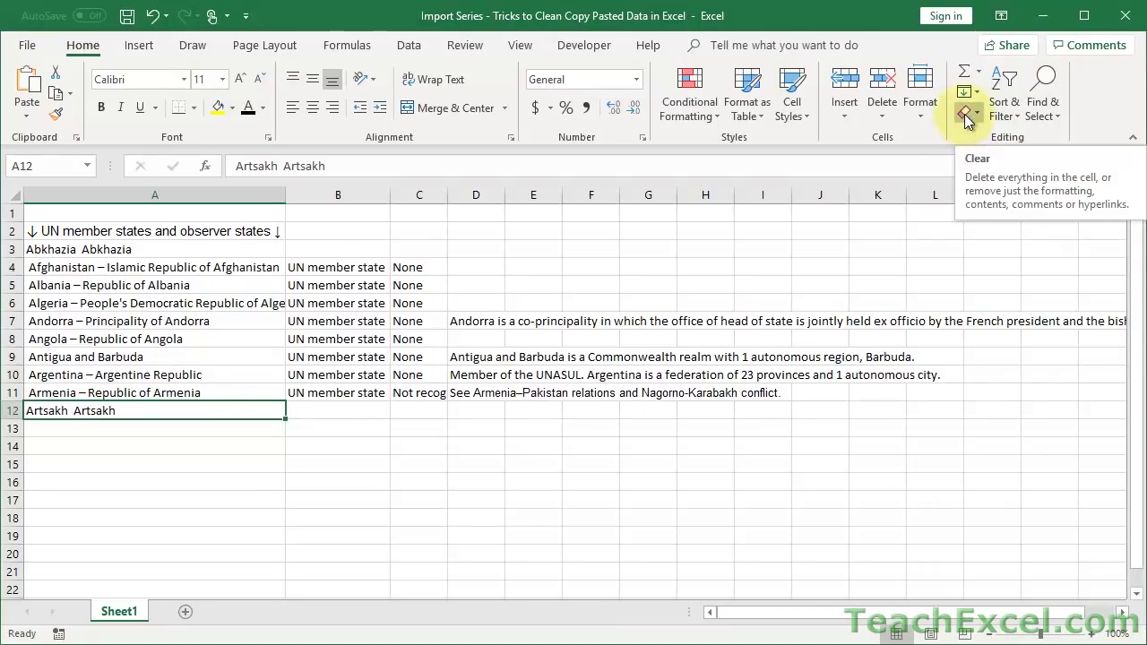
Try Clear All on cell A12, and undo the clearing.
{"action": "left_click", "coordinate": [964, 123]}
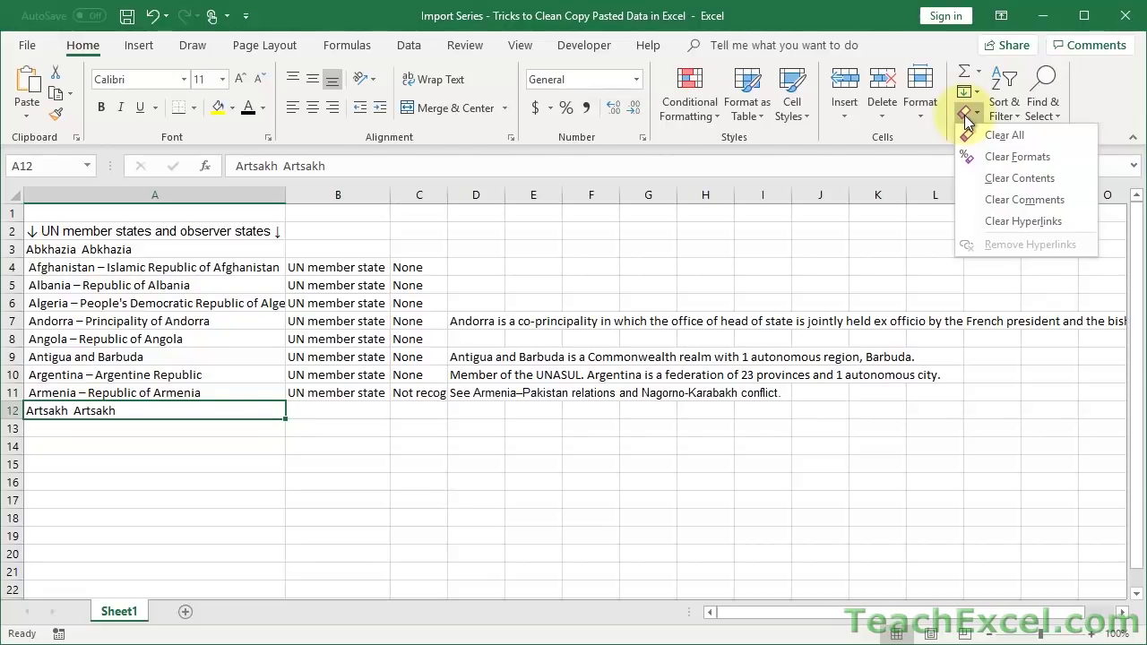
{"action": "left_click", "coordinate": [1038, 135]}
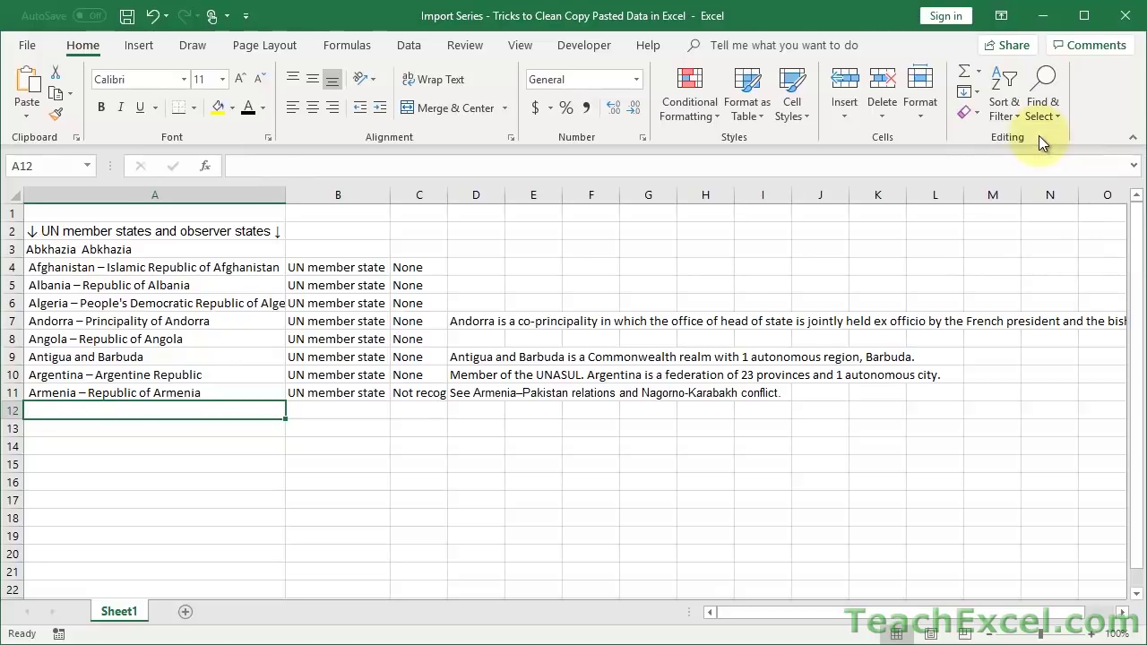
{"action": "key", "text": "ctrl+z"}
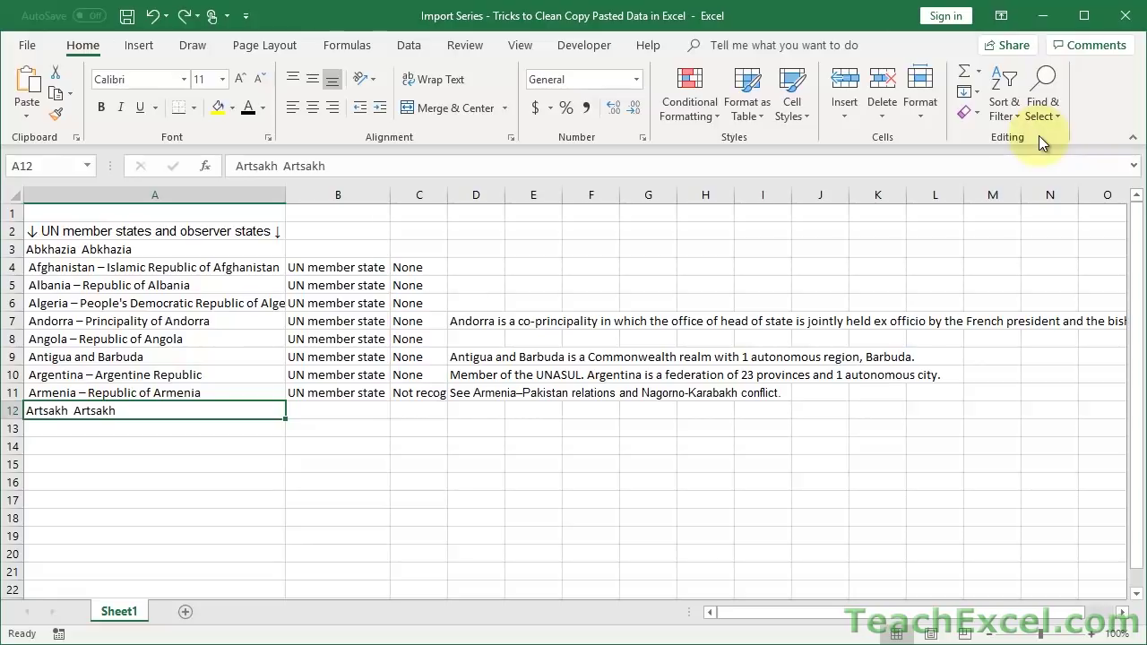
Look over the available Clear options for formats, contents, comments and hyperlinks, and select cell A1.
{"action": "left_click", "coordinate": [974, 116]}
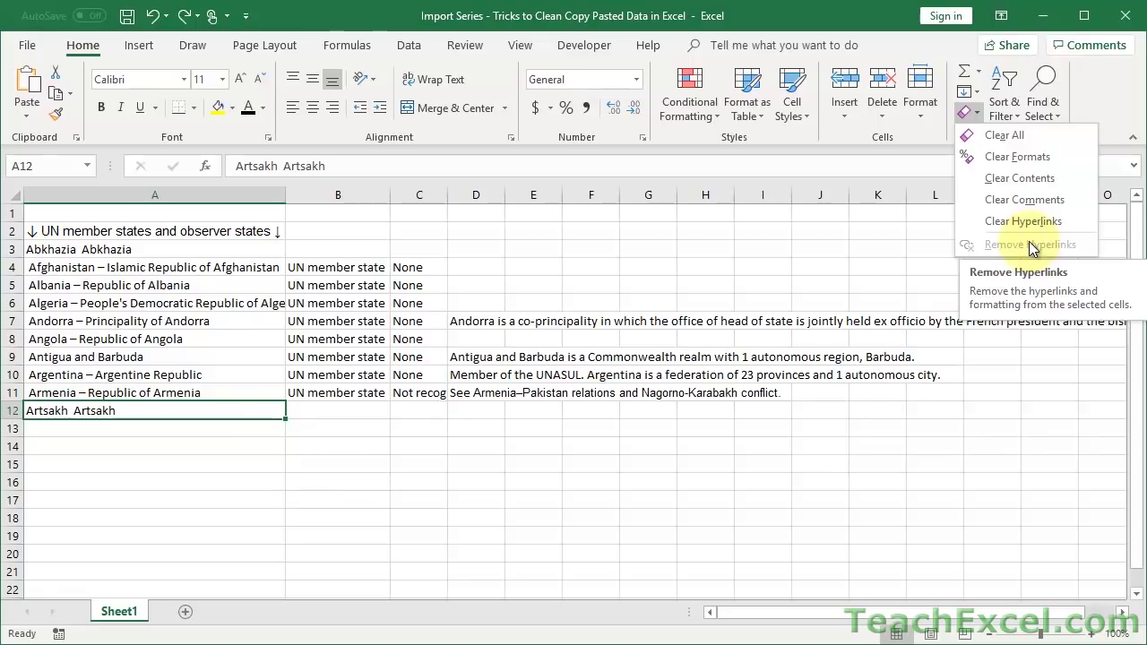
{"action": "left_click", "coordinate": [203, 211]}
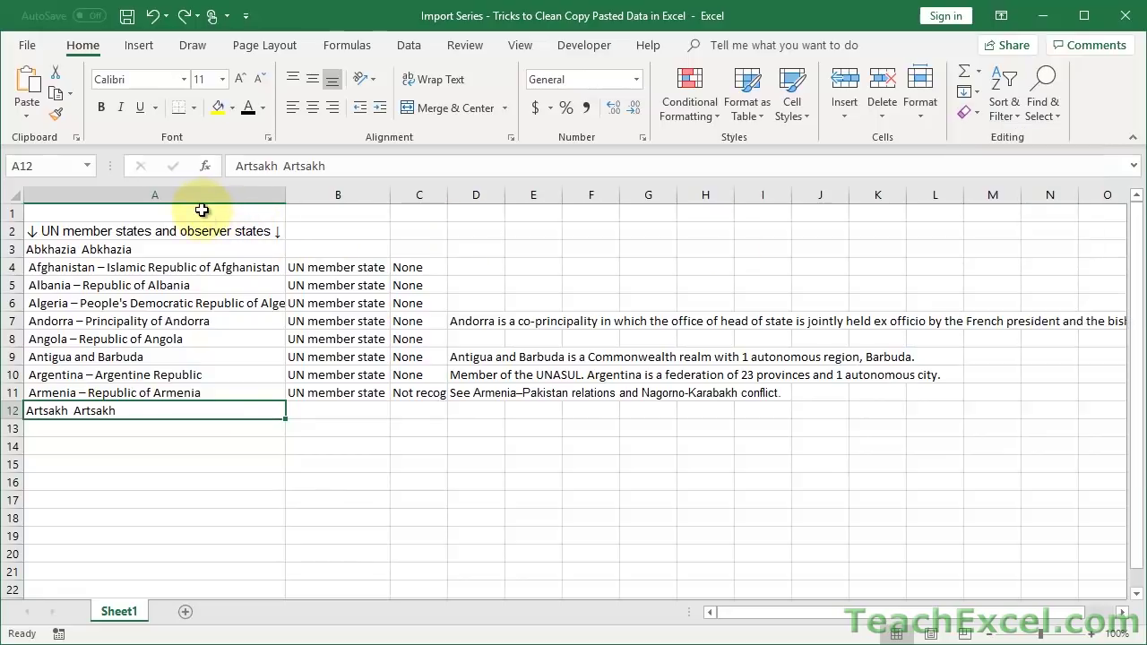
{"action": "left_click", "coordinate": [203, 211]}
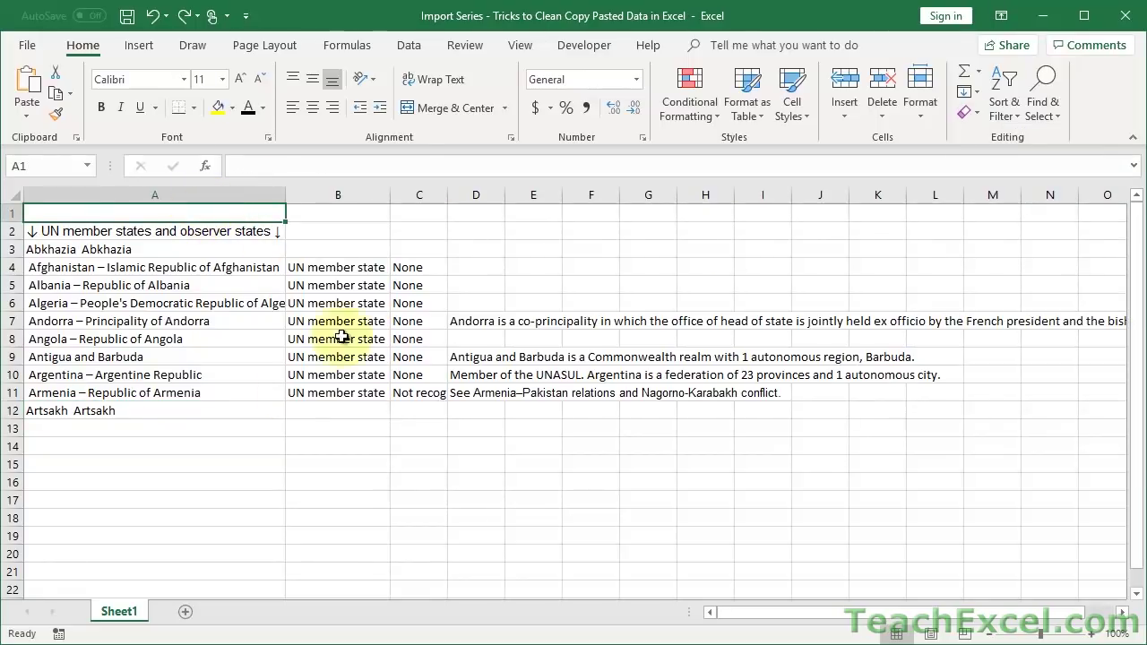